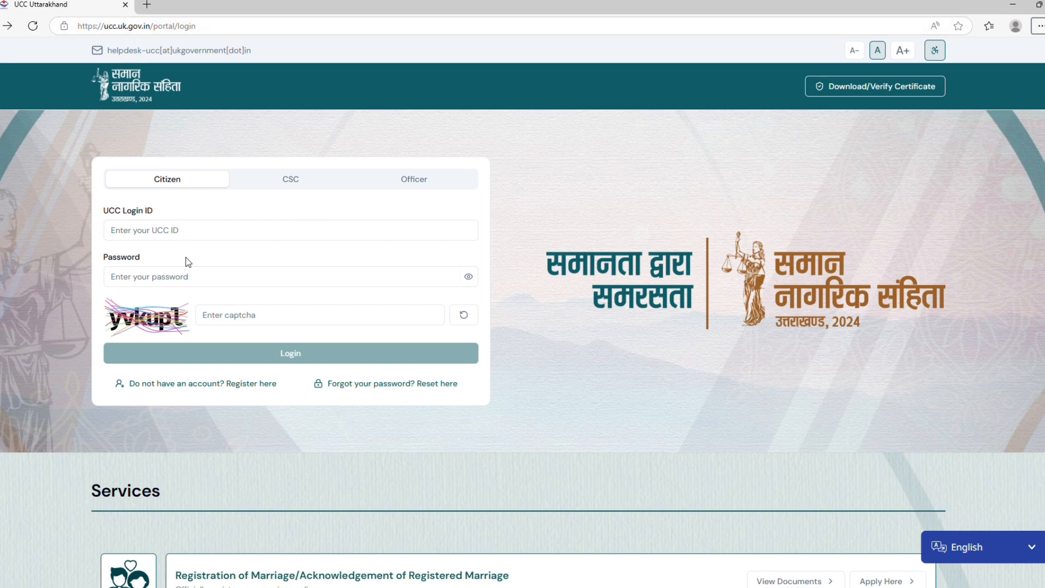
Look at the online account registration form that uses Aadhaar authentication, and return to the login page.
left_click(191, 384)
left_click(223, 455)
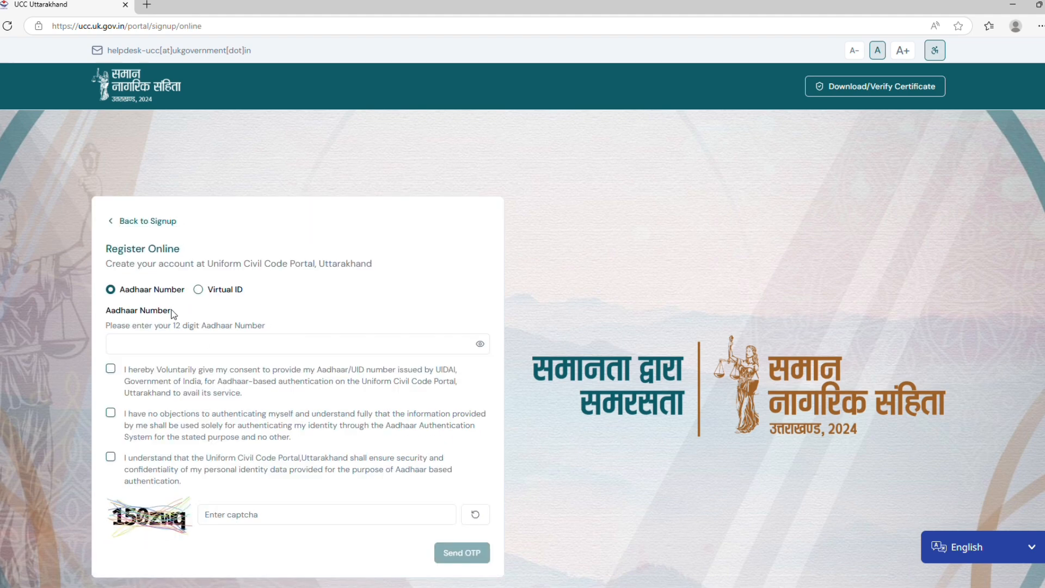
key("alt+Left")
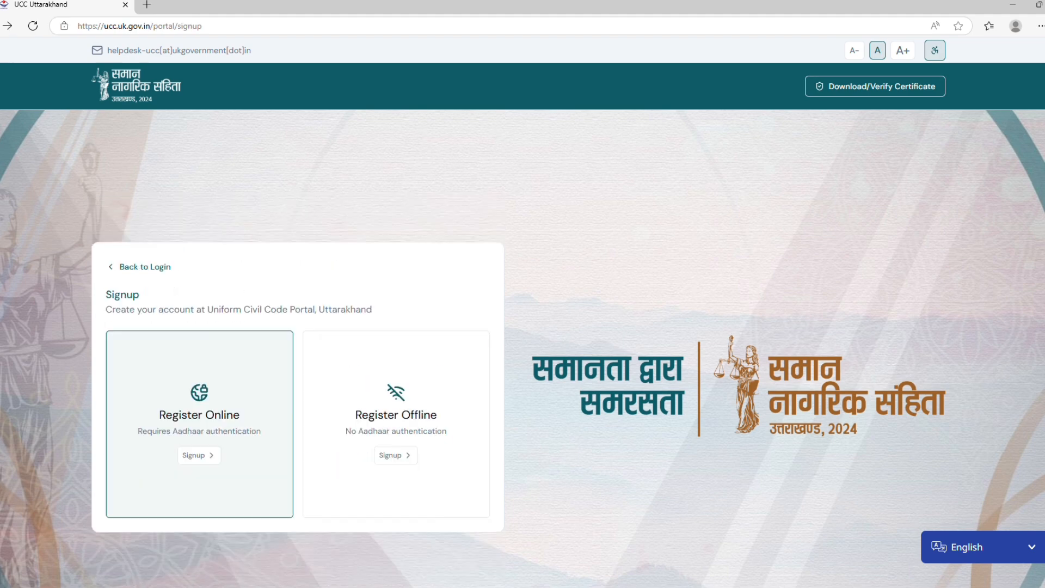
key("alt+Left")
View the CSC sign-in on Digital Seva Connect, and return to the Citizen login.
left_click(315, 187)
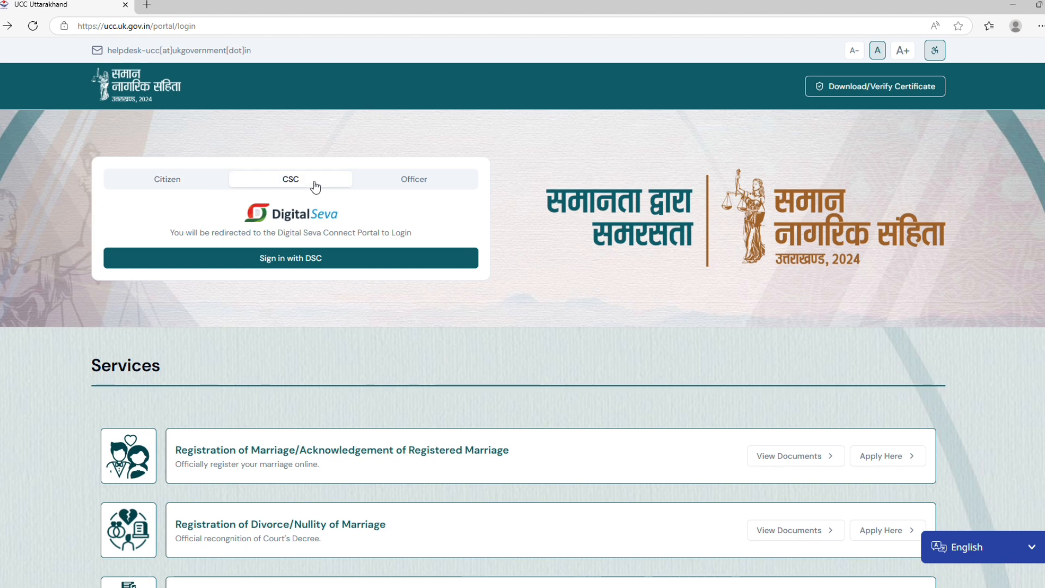
left_click(315, 266)
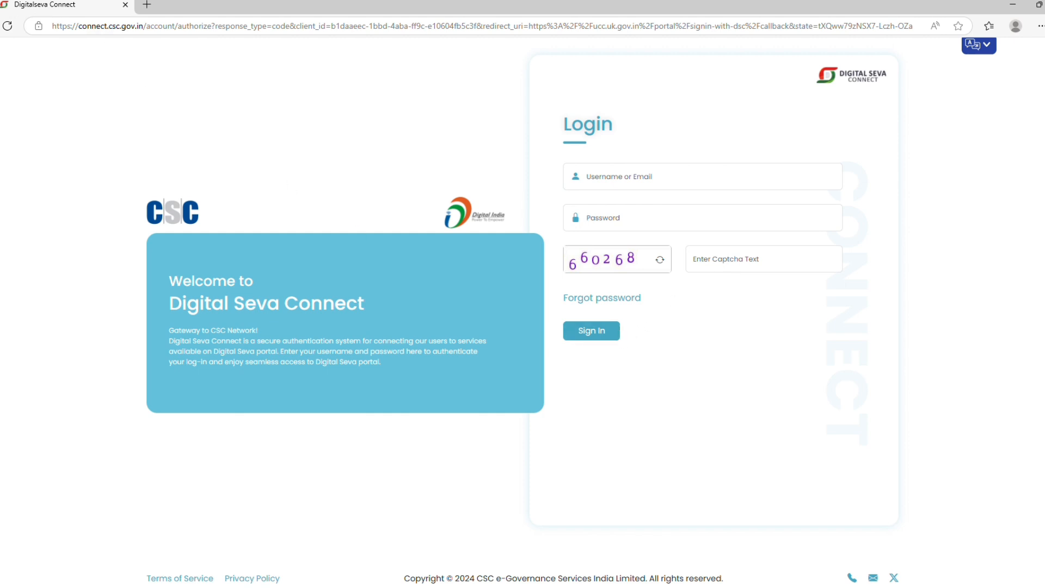
key("alt+Left")
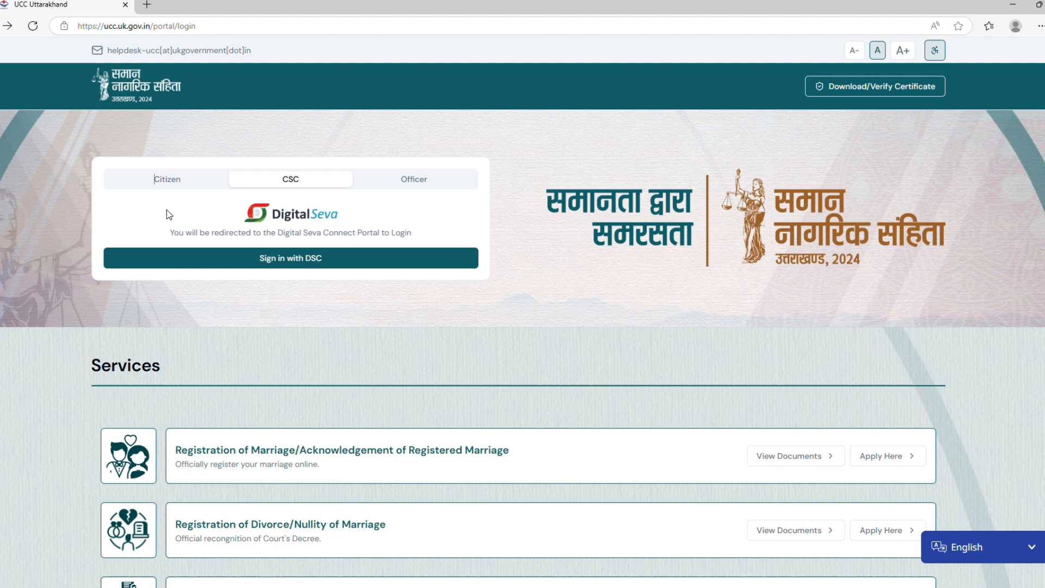
left_click(177, 179)
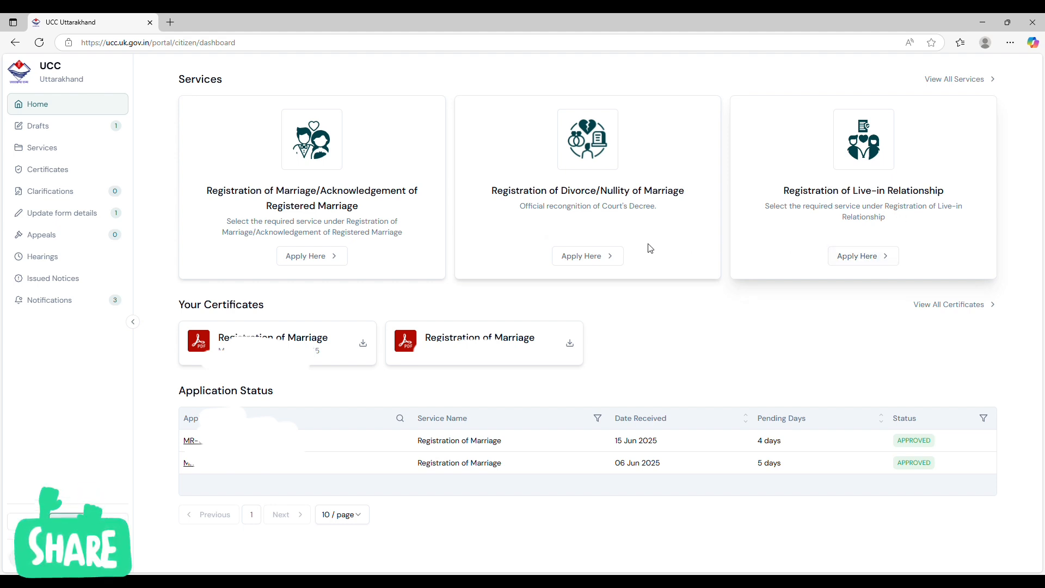
Start a new Registration of Marriage application with the Standard Service type.
left_click(317, 254)
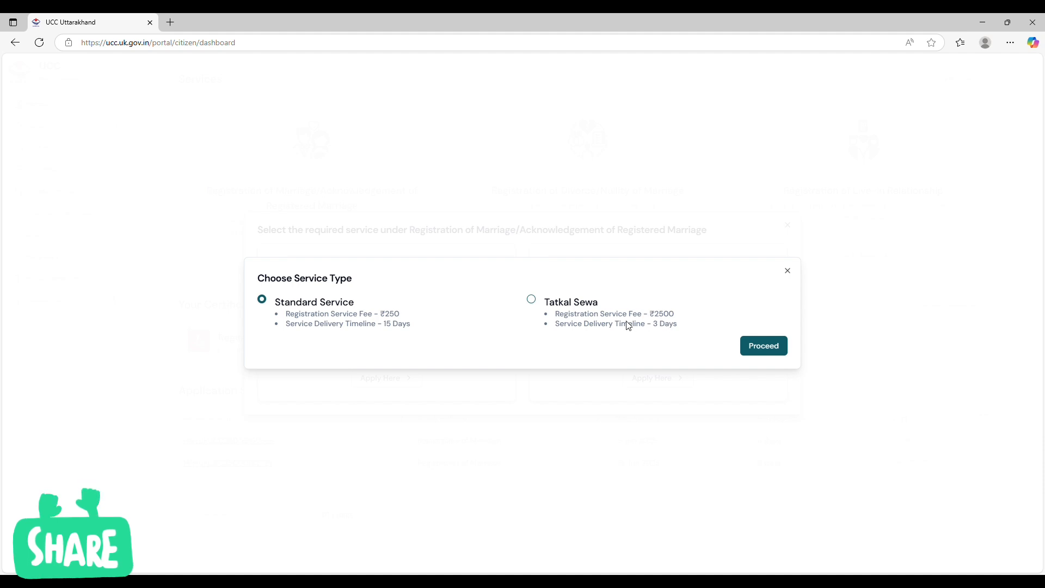
left_click(532, 299)
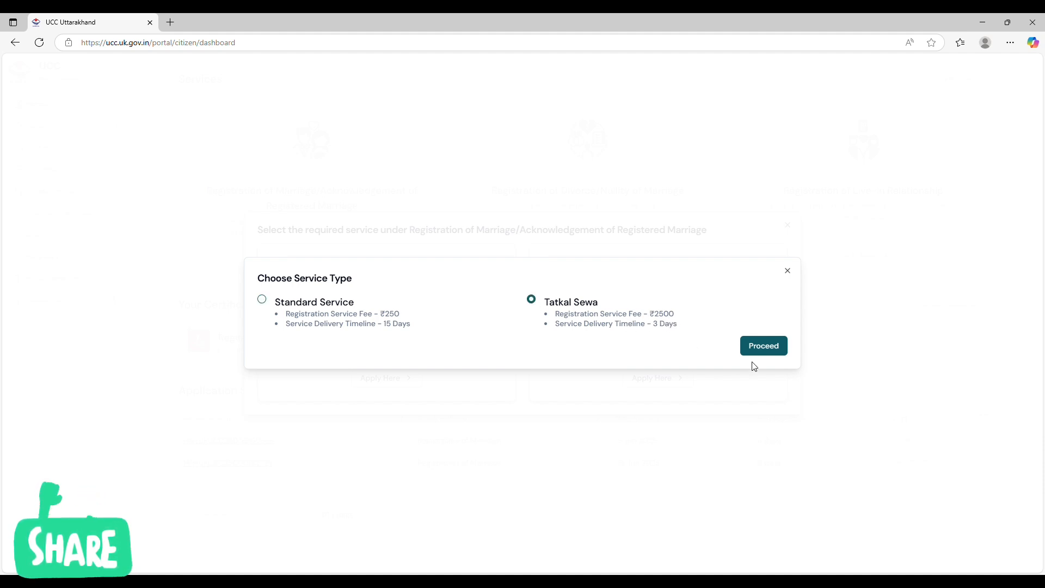
left_click(262, 300)
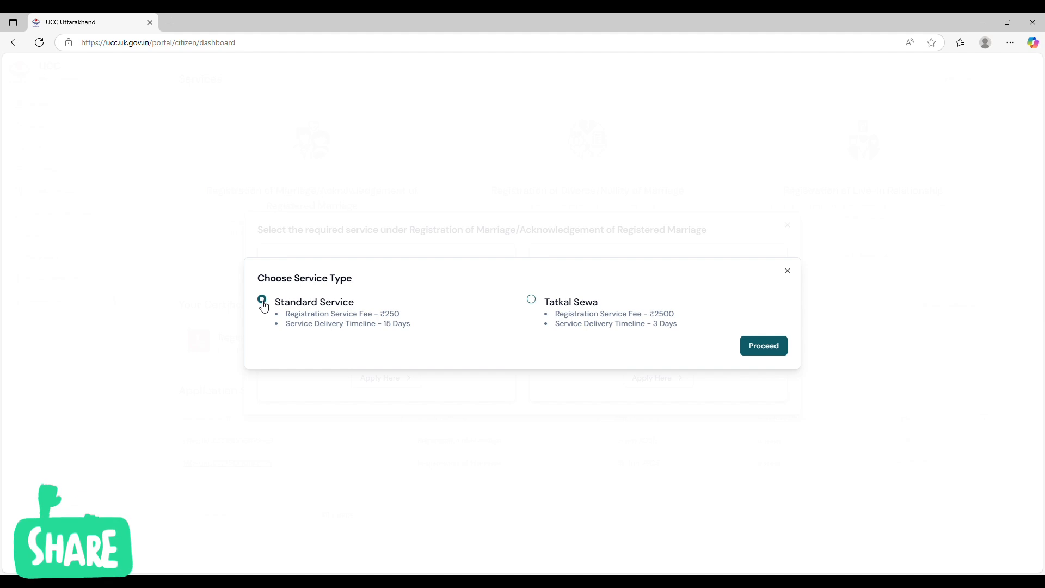
left_click(773, 350)
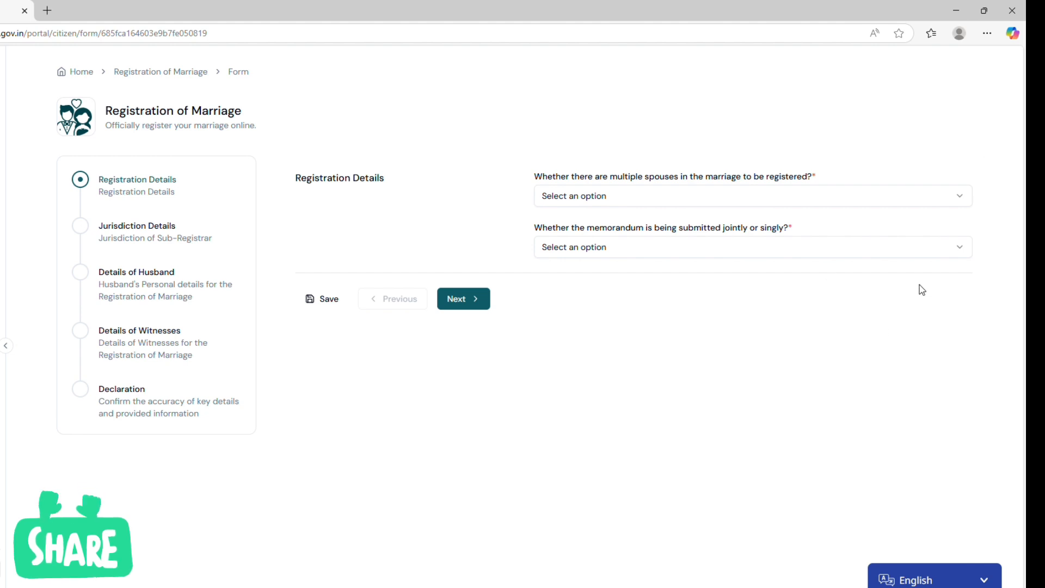
left_click(926, 581)
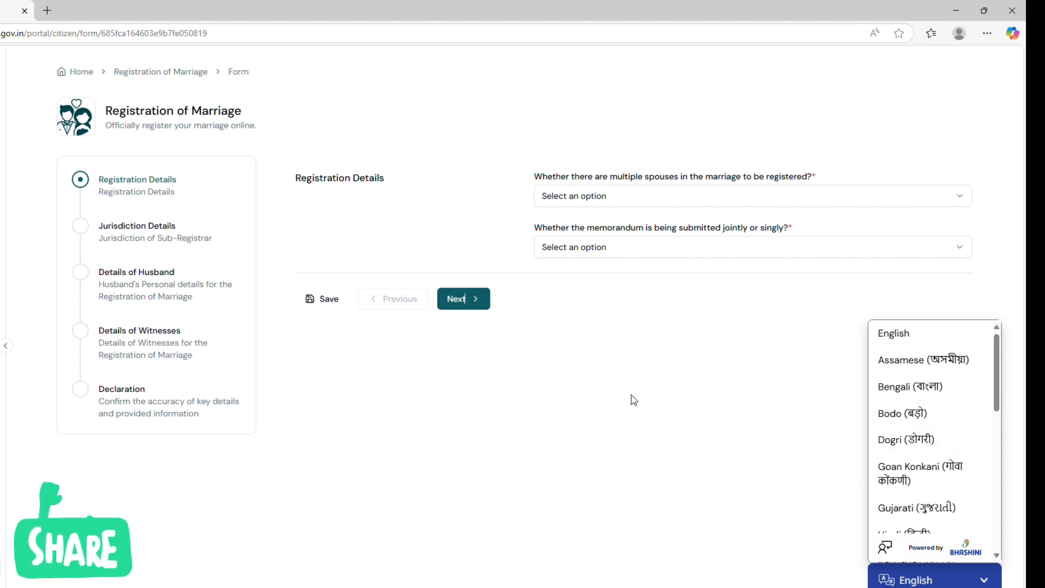
left_click(915, 582)
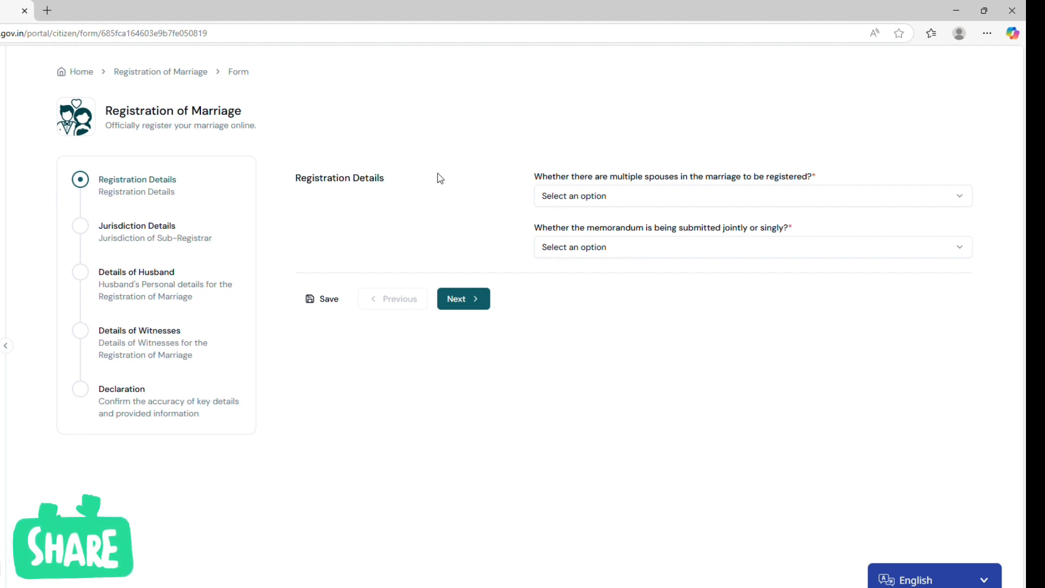
Answer No to multiple spouses in the marriage and set the memorandum as submitted Jointly.
left_click(674, 203)
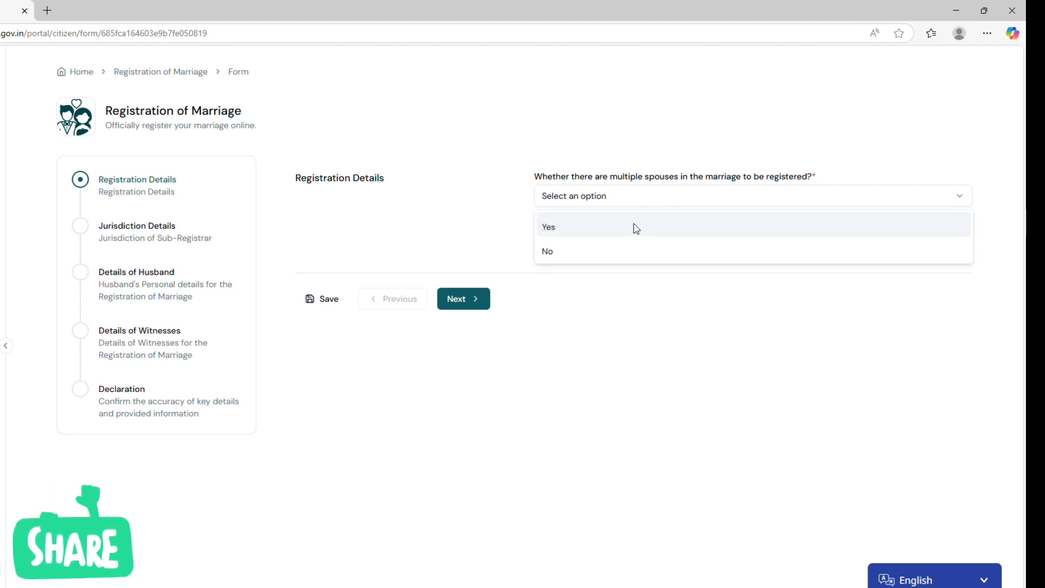
left_click(638, 253)
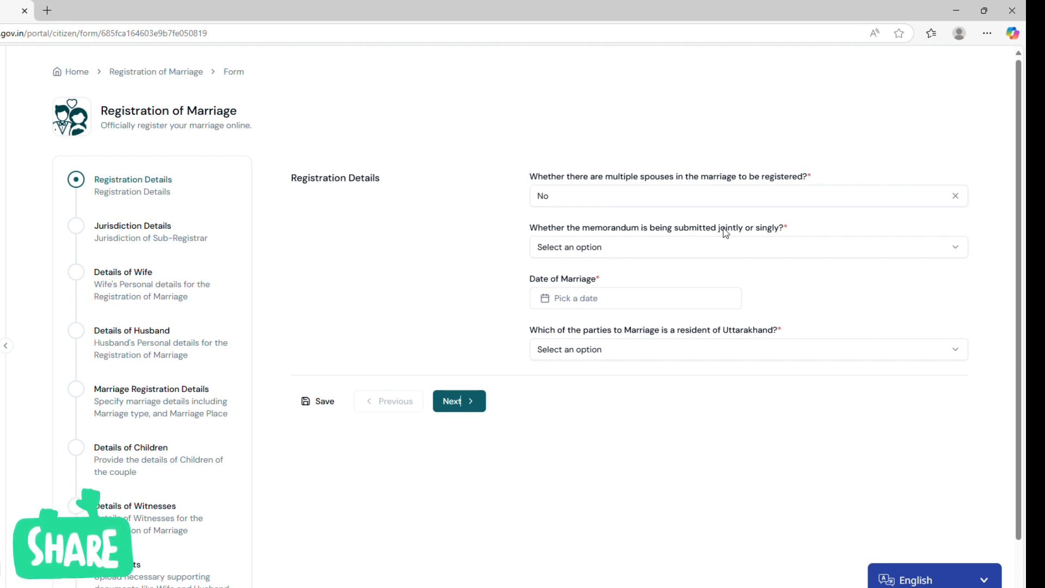
left_click(649, 252)
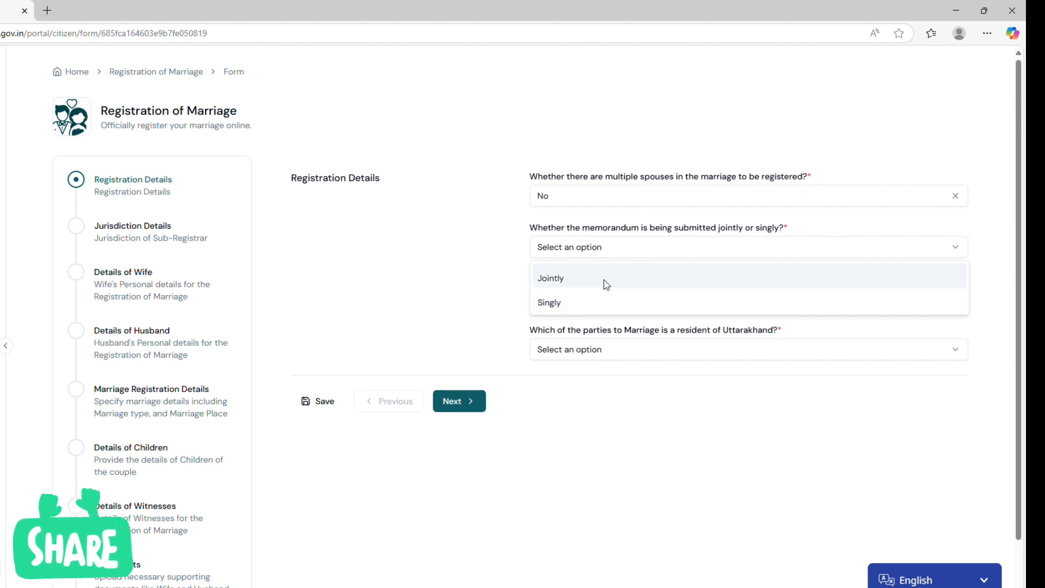
left_click(607, 284)
Set the date of marriage to June 2nd, 2025 and choose Both as the parties resident in Uttarakhand.
left_click(593, 301)
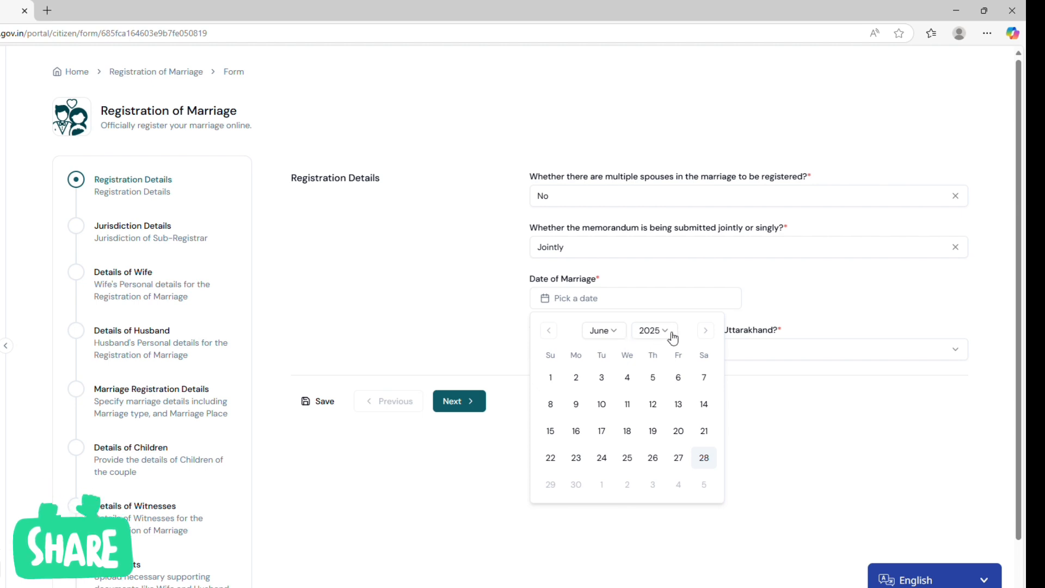
left_click(576, 378)
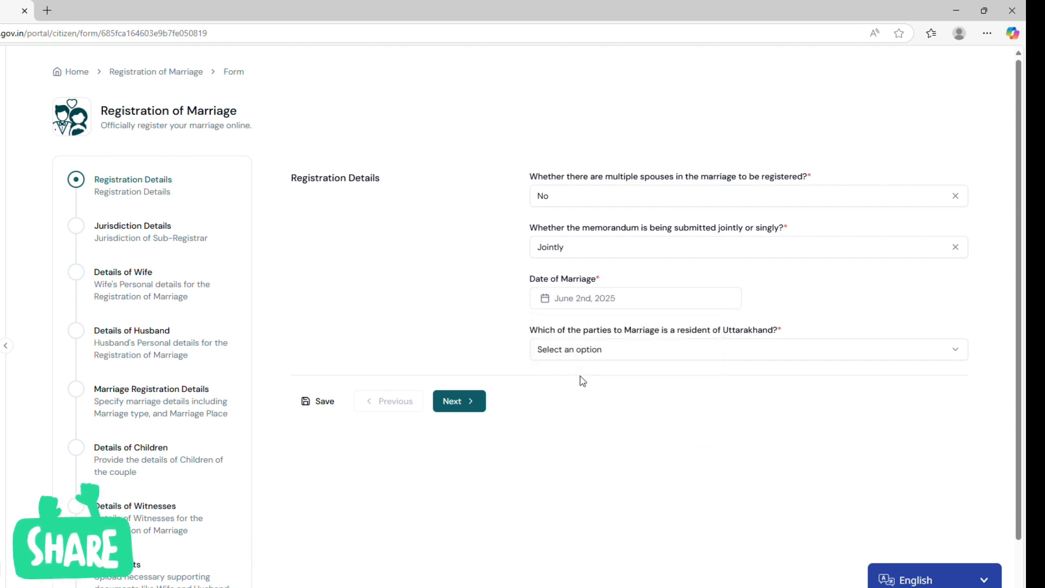
left_click(620, 352)
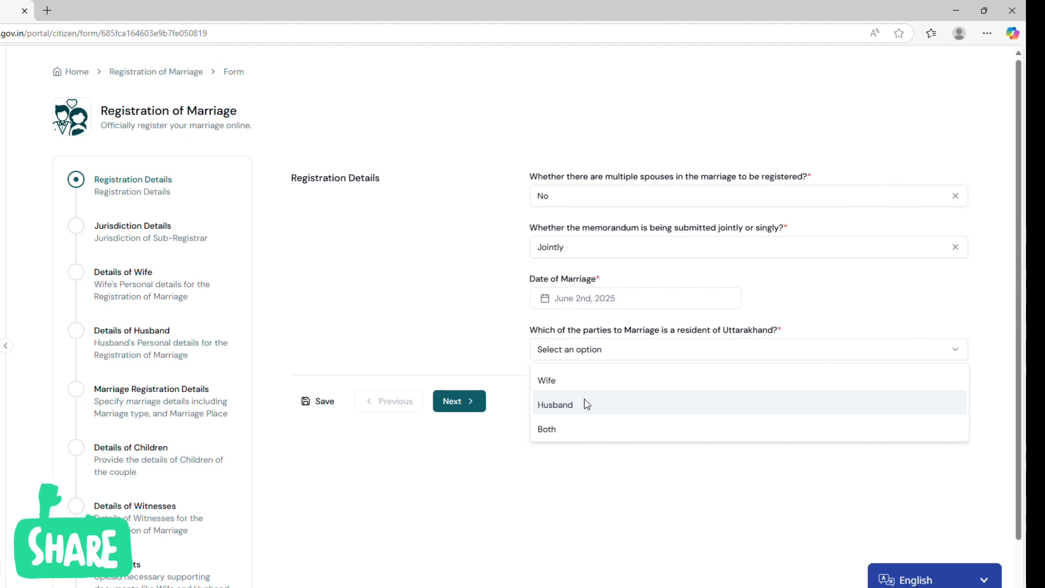
left_click(581, 434)
Set the wife's residency category to permanent resident under the State Government notification, with Domicile Certificate as proof.
scroll(592, 380, "down", 3)
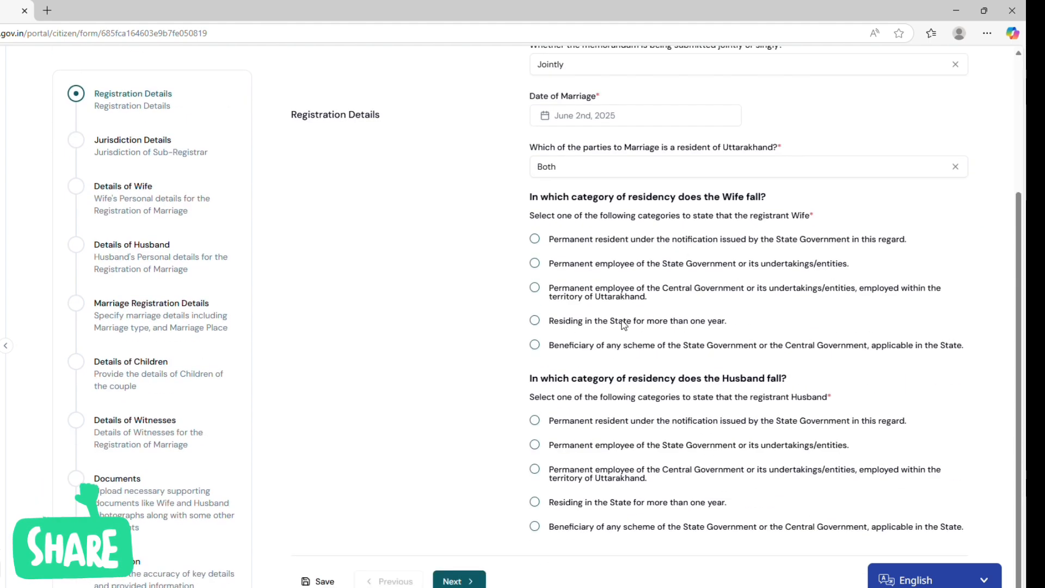
left_click(535, 240)
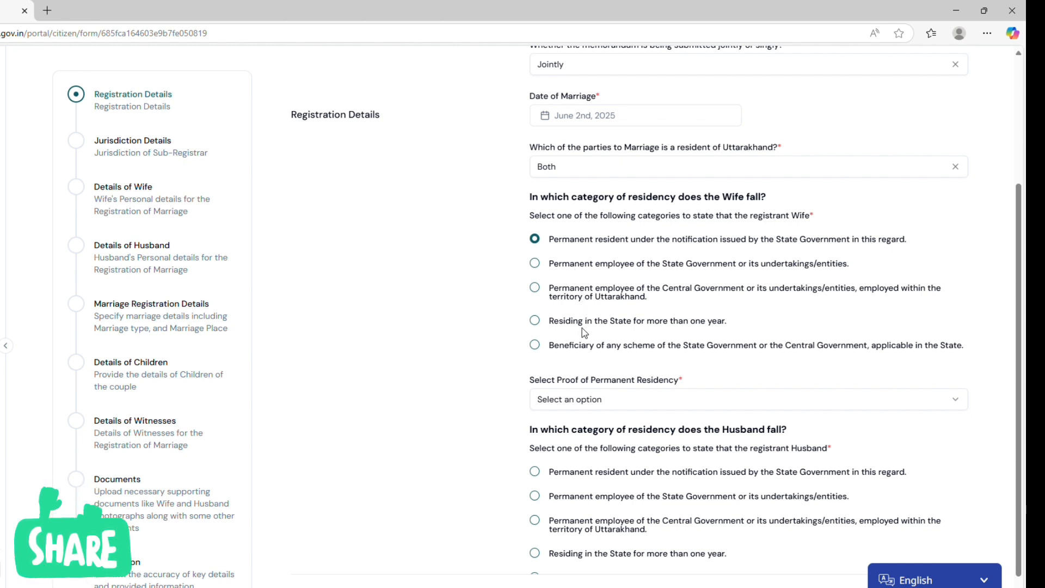
left_click(599, 399)
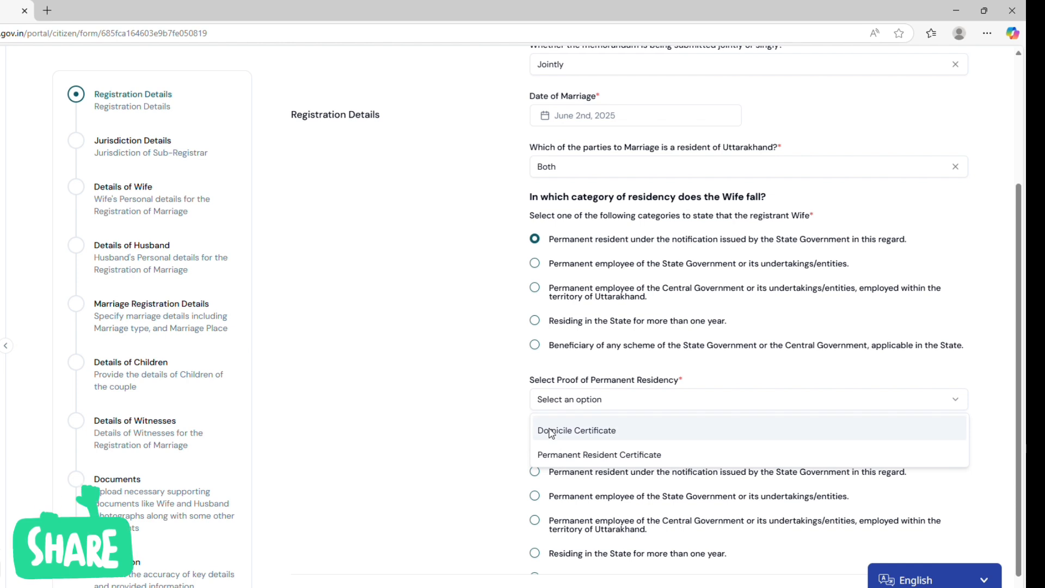
left_click(591, 431)
scroll(619, 417, "down", 2)
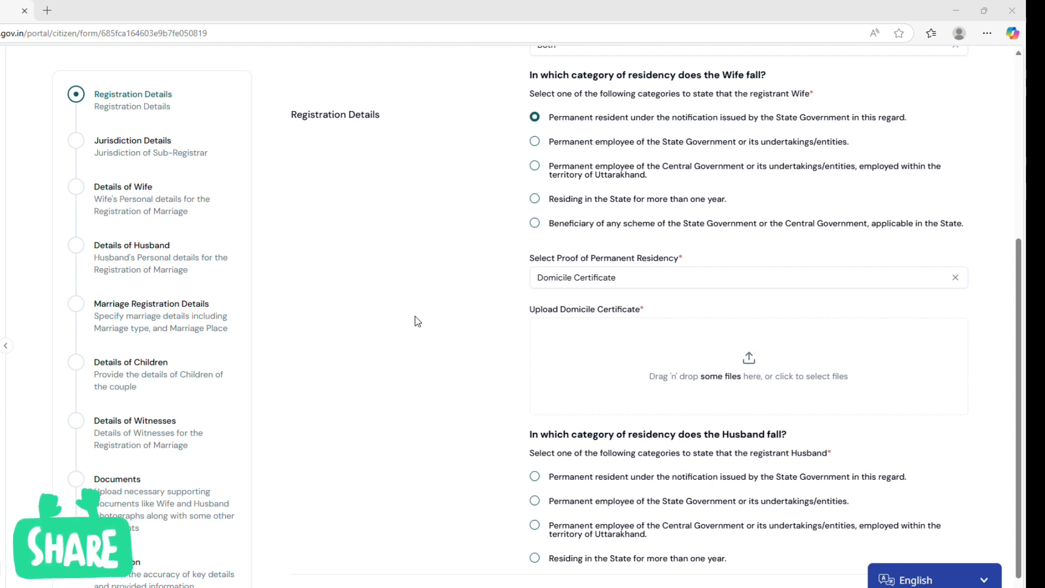
left_click(692, 413)
Set the husband's residency category to permanent resident with Domicile Certificate as proof, and continue to Jurisdiction Details.
scroll(691, 413, "down", 1)
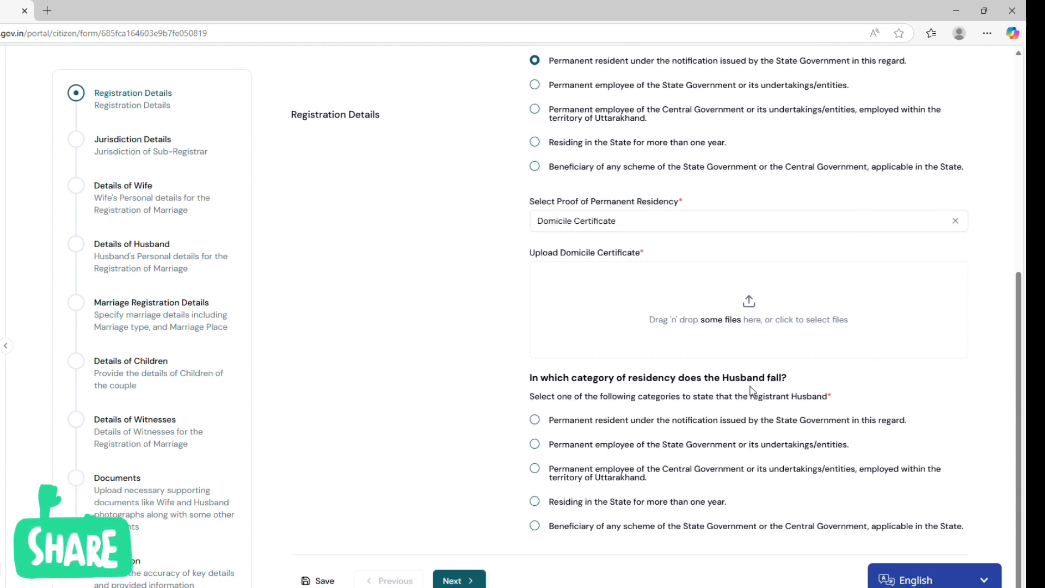
left_click(542, 421)
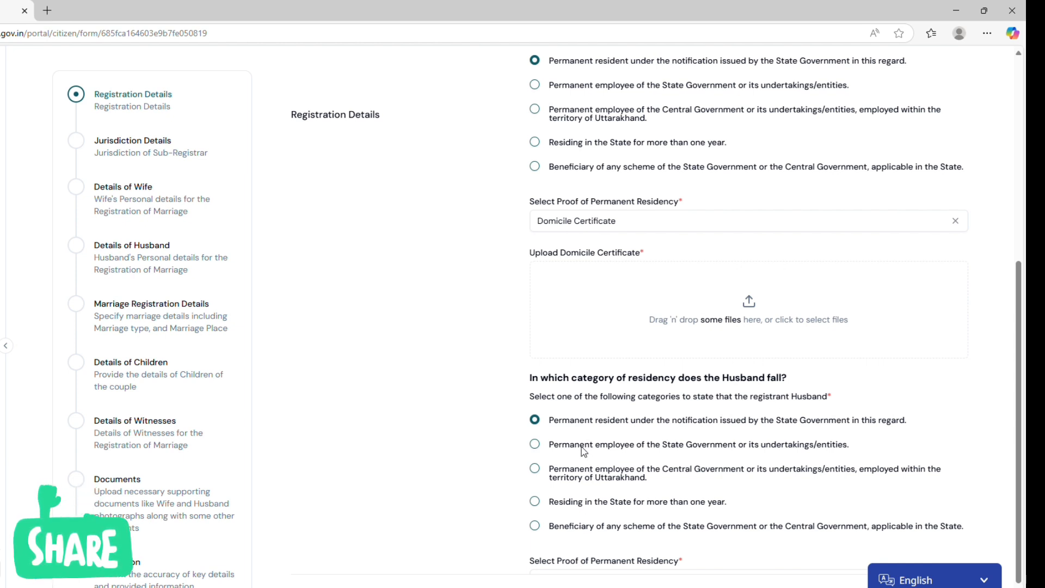
scroll(576, 489, "down", 1)
left_click(582, 536)
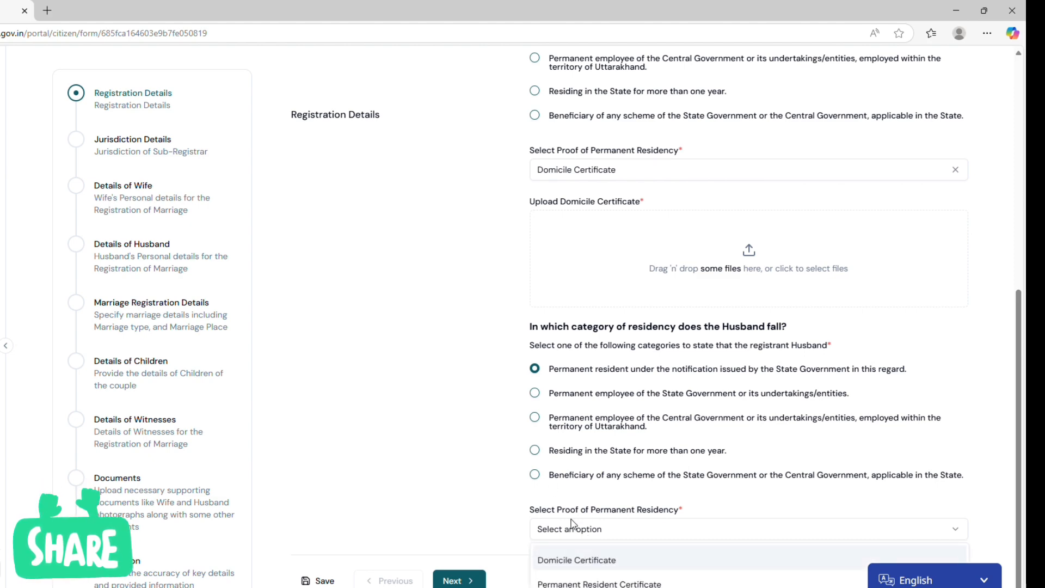
left_click(584, 564)
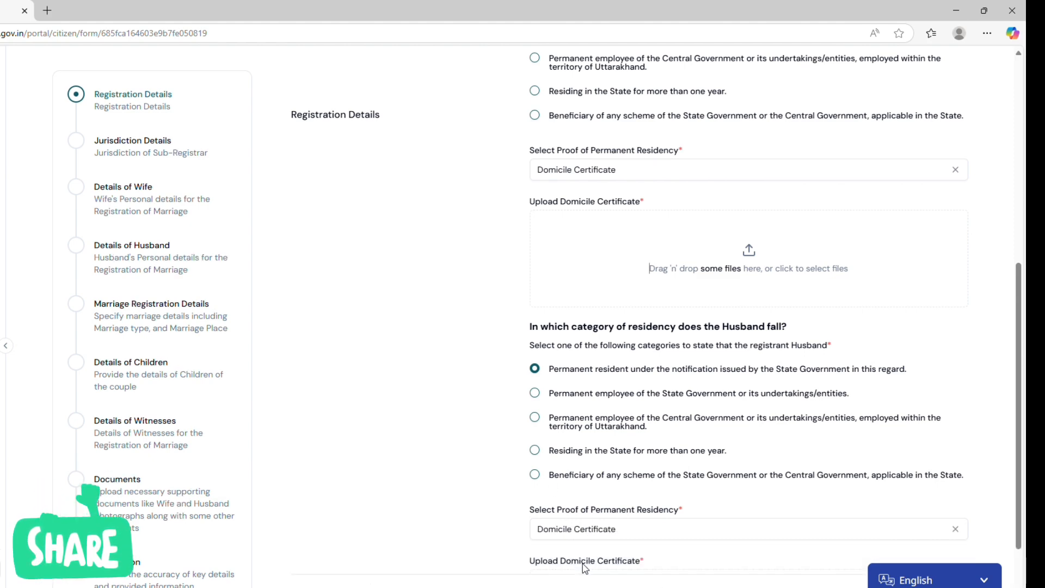
scroll(577, 522, "down", 2)
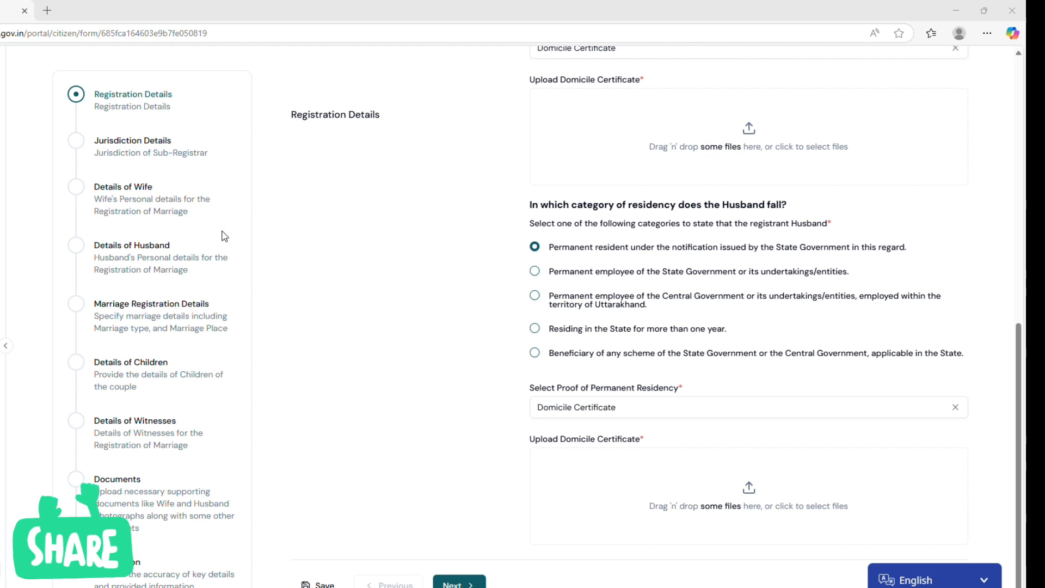
left_click(532, 468)
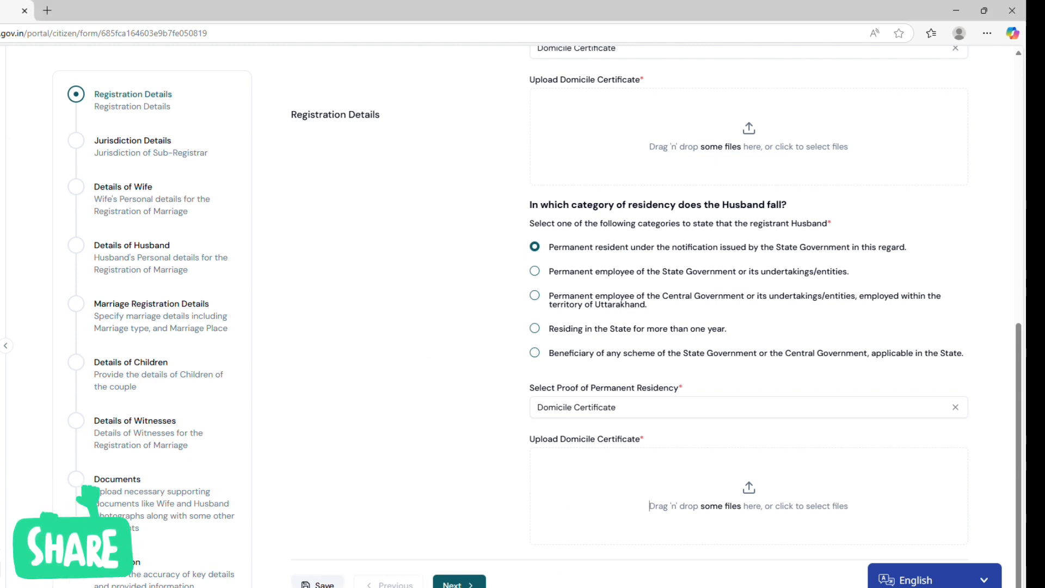
left_click(451, 583)
scroll(398, 300, "up", 2)
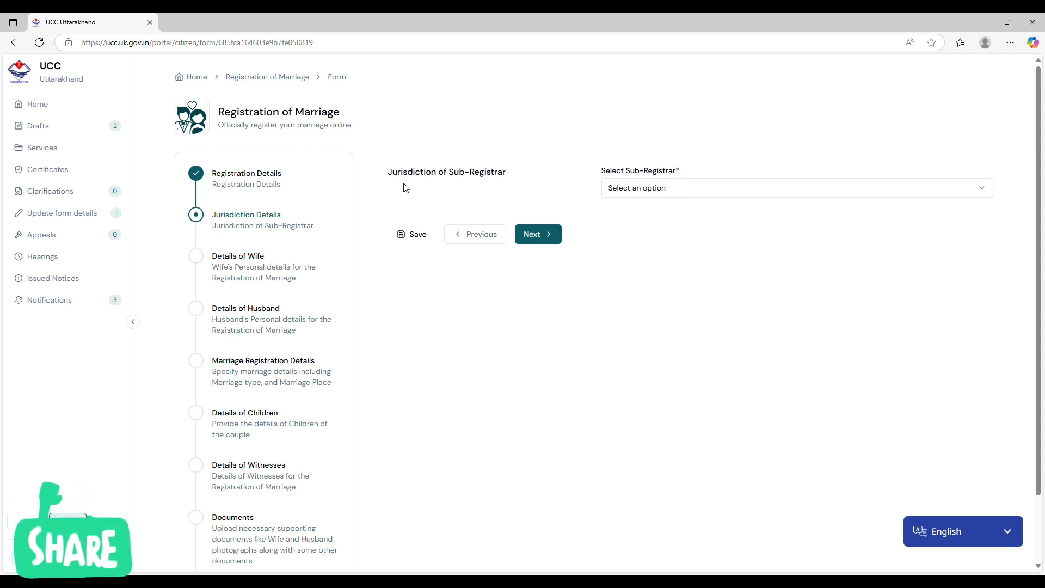
Choose the Sub-Registrar having jurisdiction over the place of Permanent Address within Uttarakhand, specifying the permanent address of Husband.
left_click(679, 188)
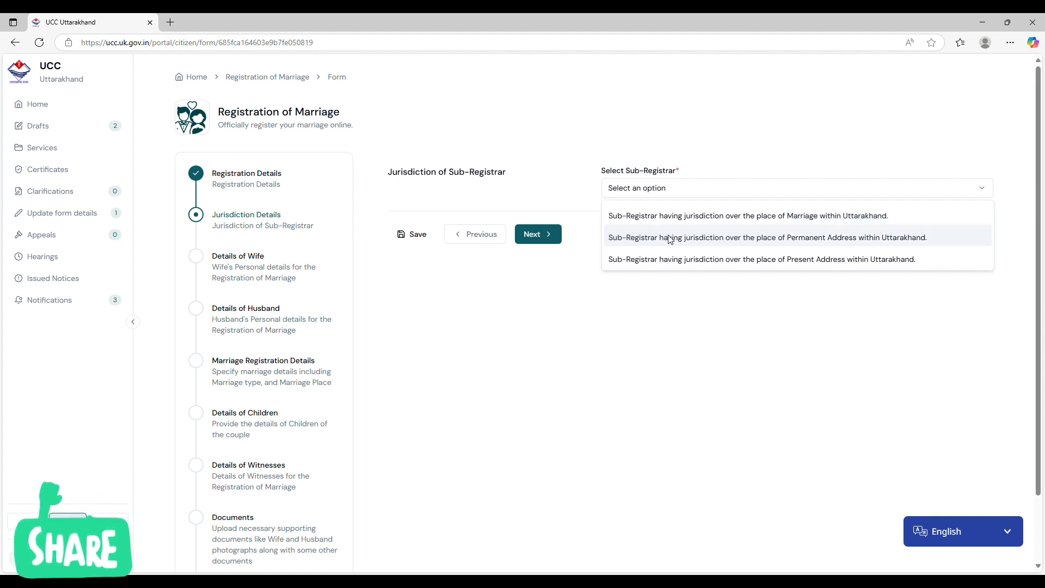
left_click(778, 241)
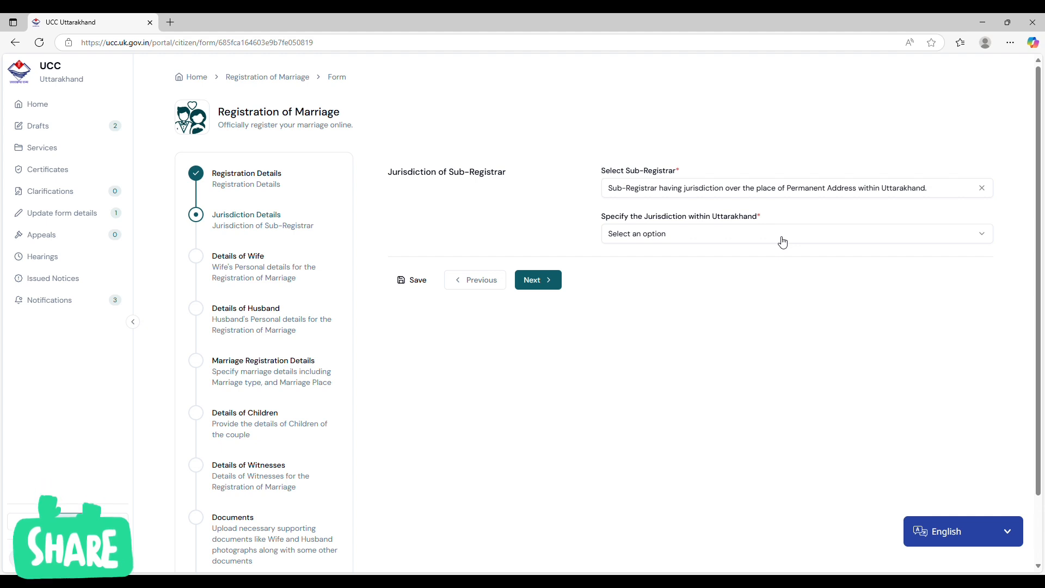
left_click(757, 238)
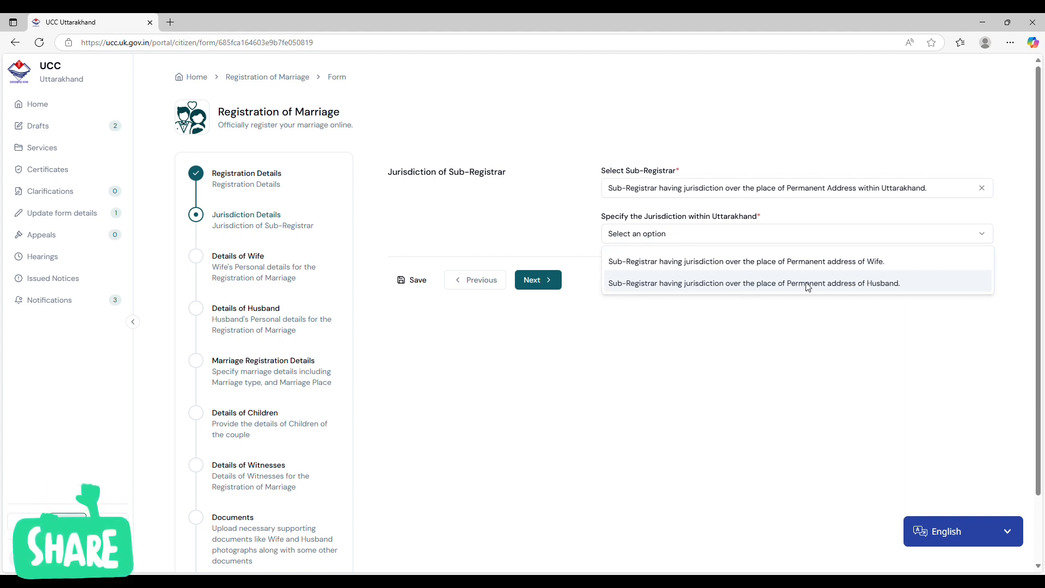
left_click(730, 284)
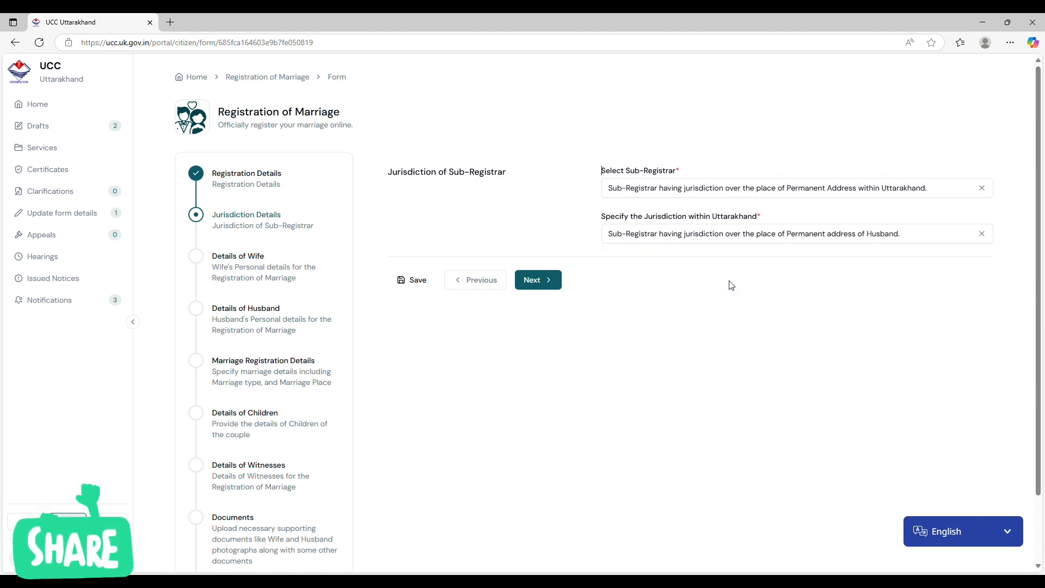
Continue to Details of Wife and give the wife's consent for using Aadhaar.
left_click(533, 280)
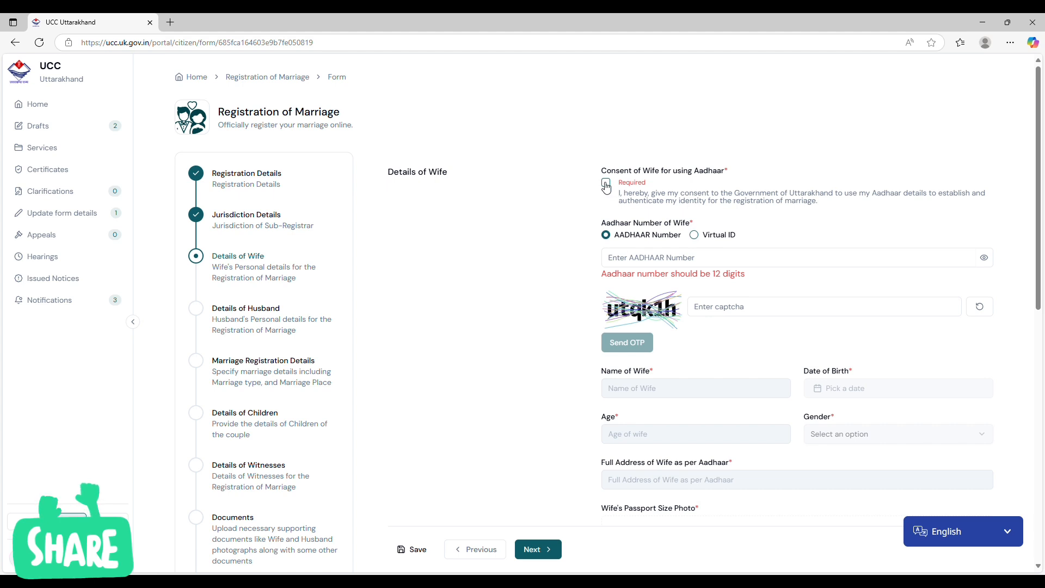
left_click(605, 185)
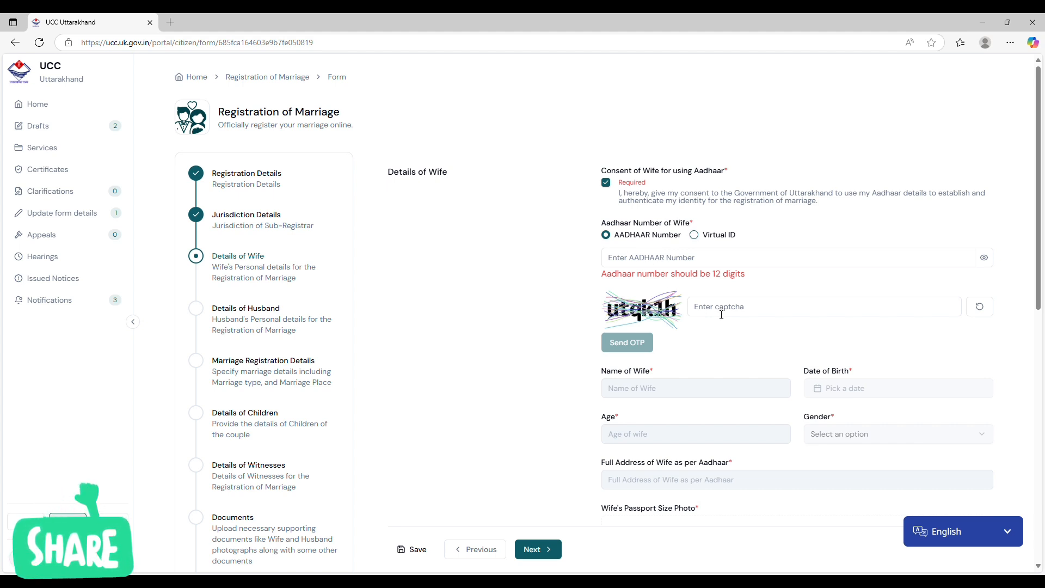
Set the wife's nationality to Indian in the Details of Wife section.
scroll(631, 338, "down", 2)
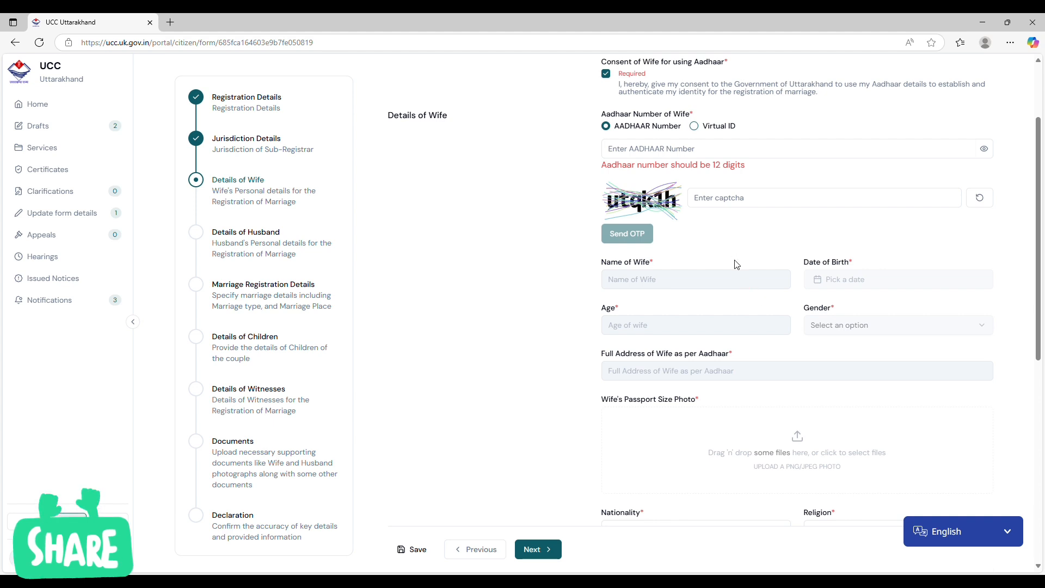
scroll(722, 336, "down", 1)
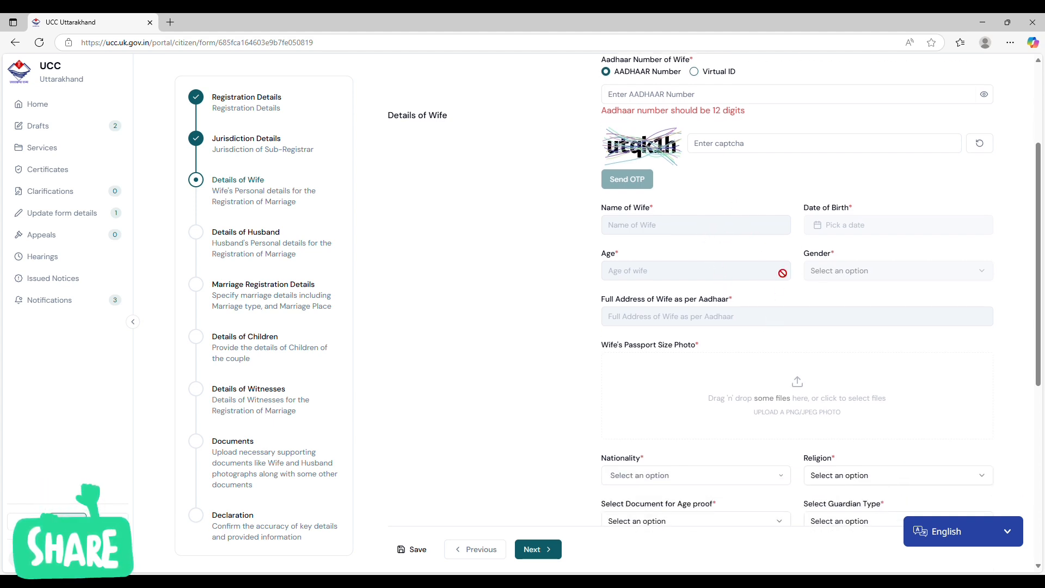
scroll(751, 324, "down", 1)
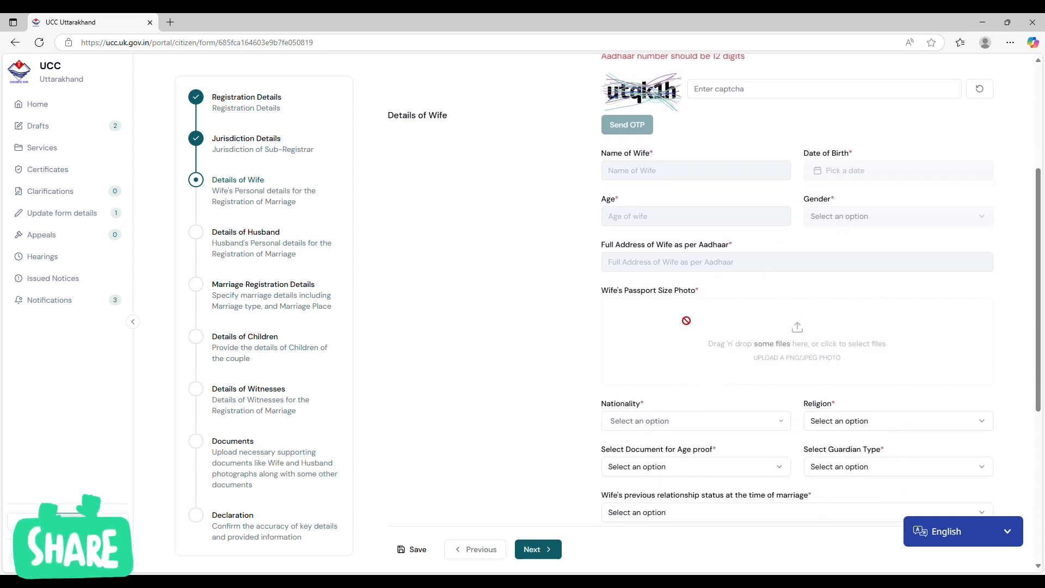
scroll(686, 320, "down", 1)
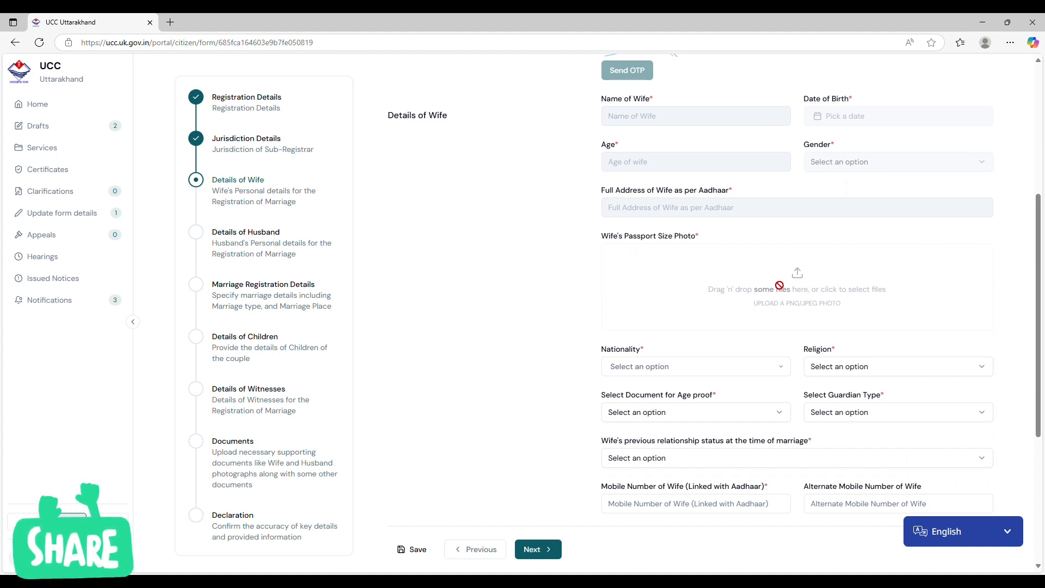
scroll(779, 285, "down", 2)
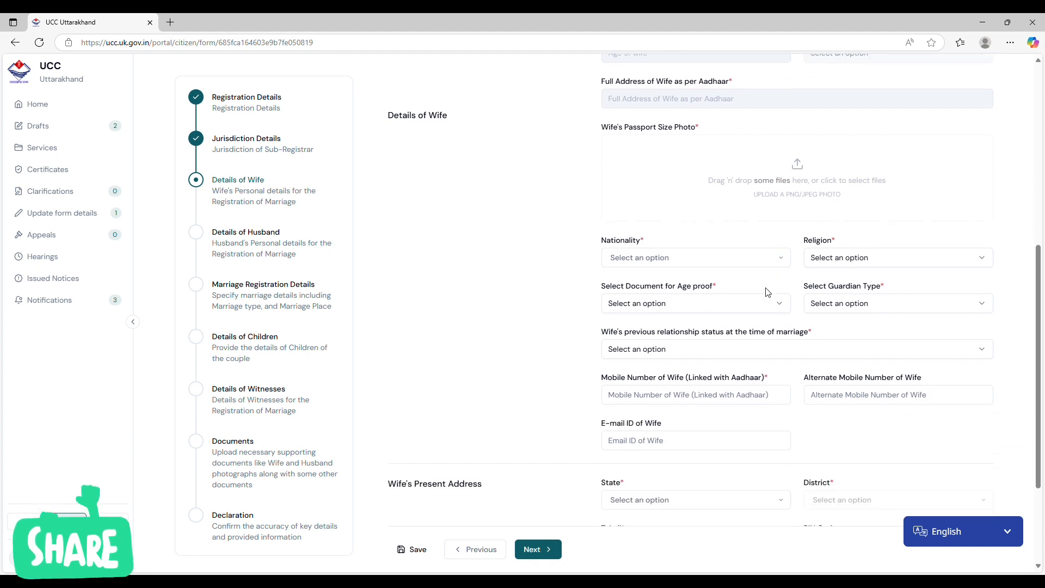
left_click(743, 262)
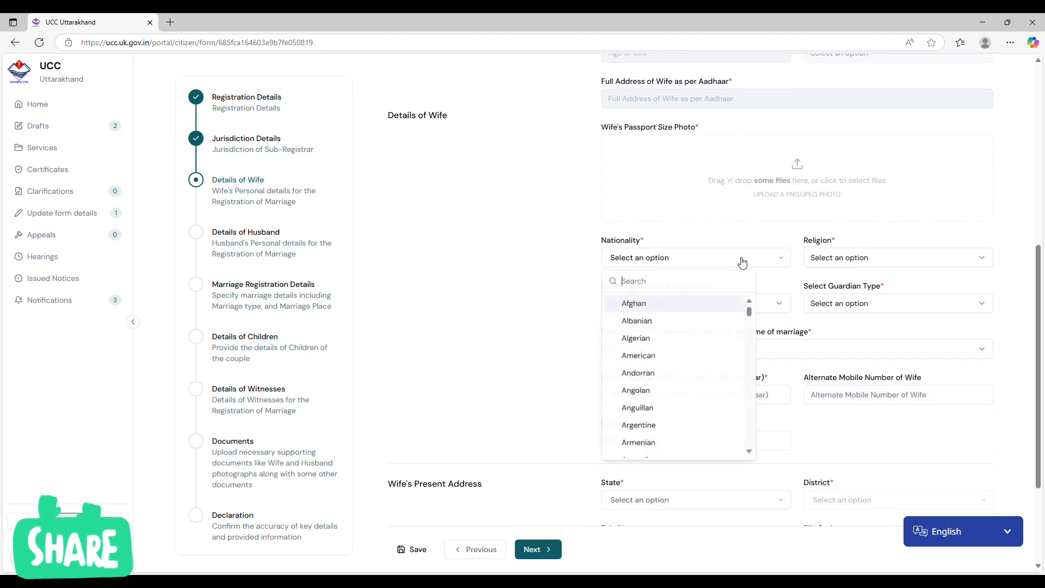
scroll(695, 339, "down", 3)
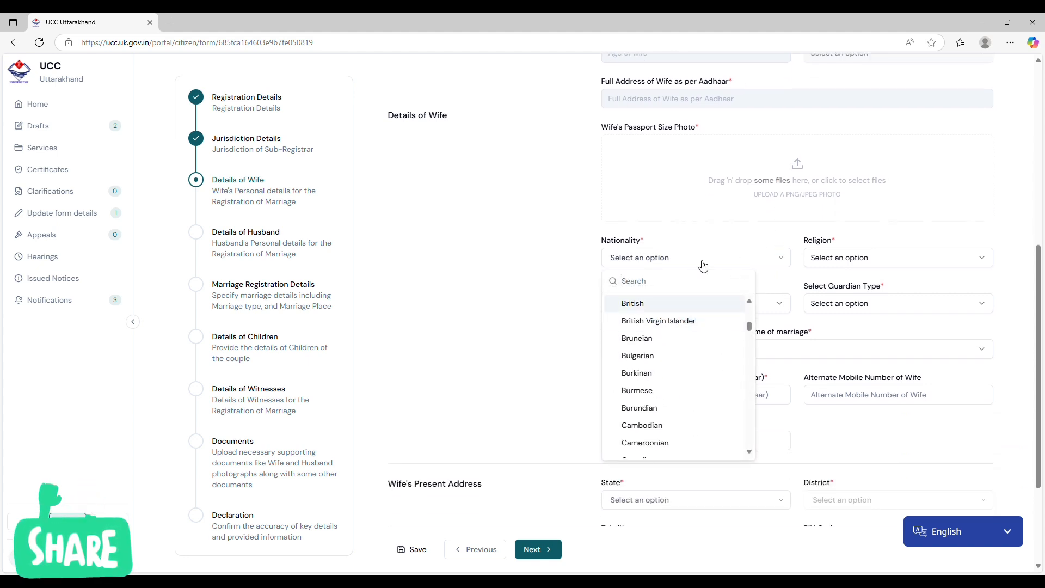
type("nd")
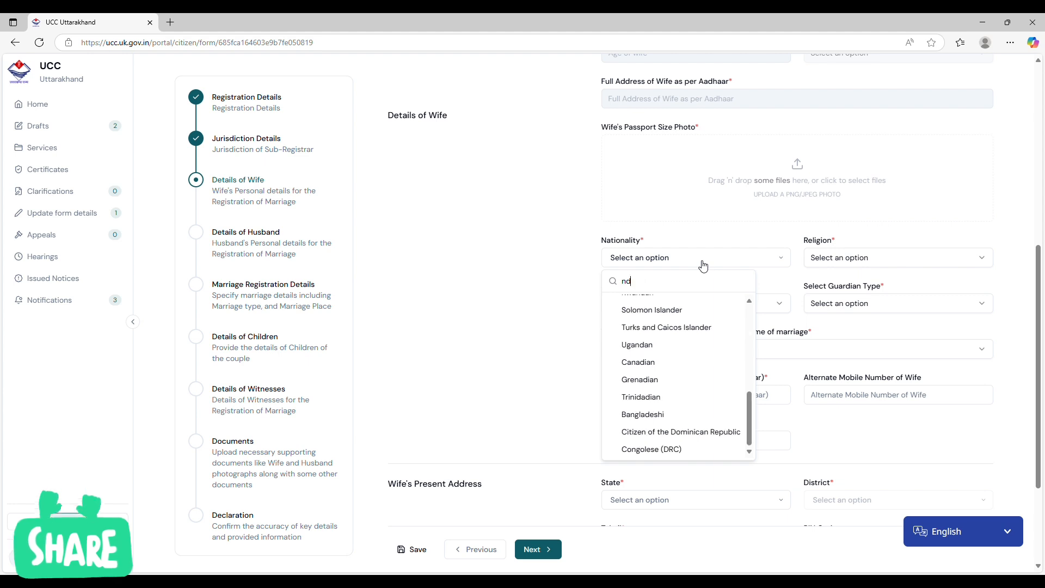
key("BackSpace")
key("BackSpace")
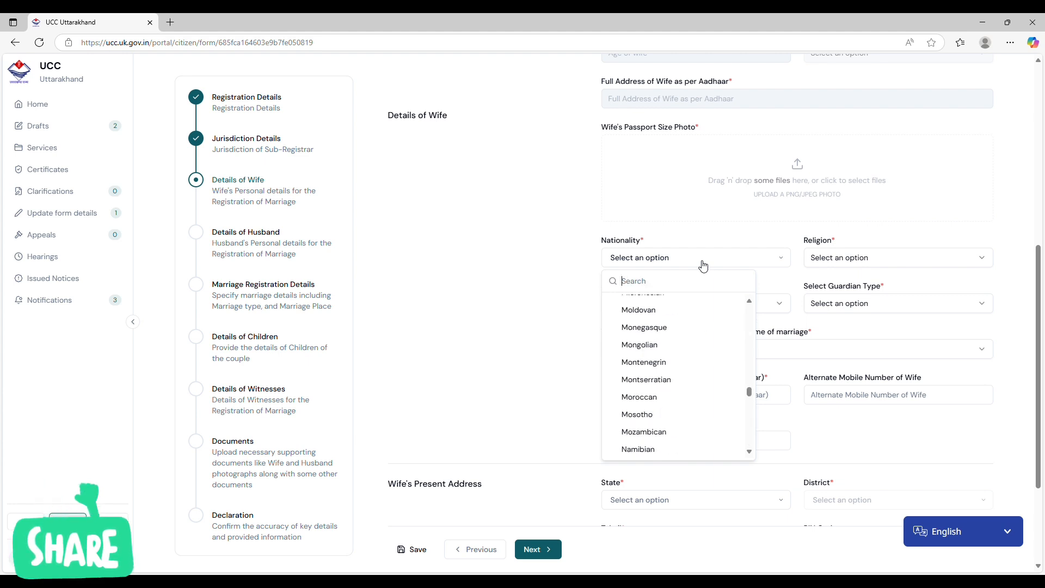
type("indi")
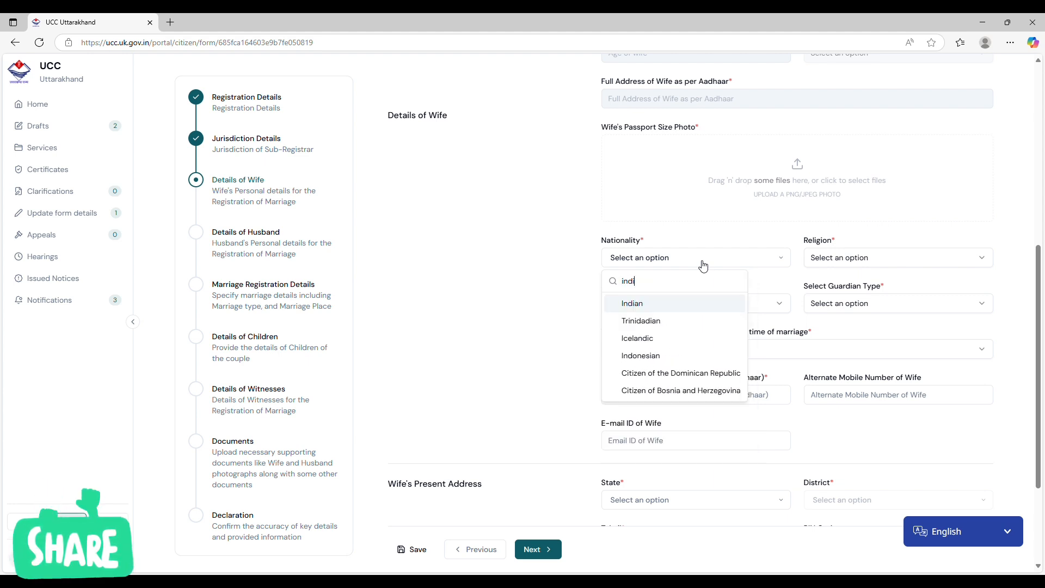
left_click(688, 305)
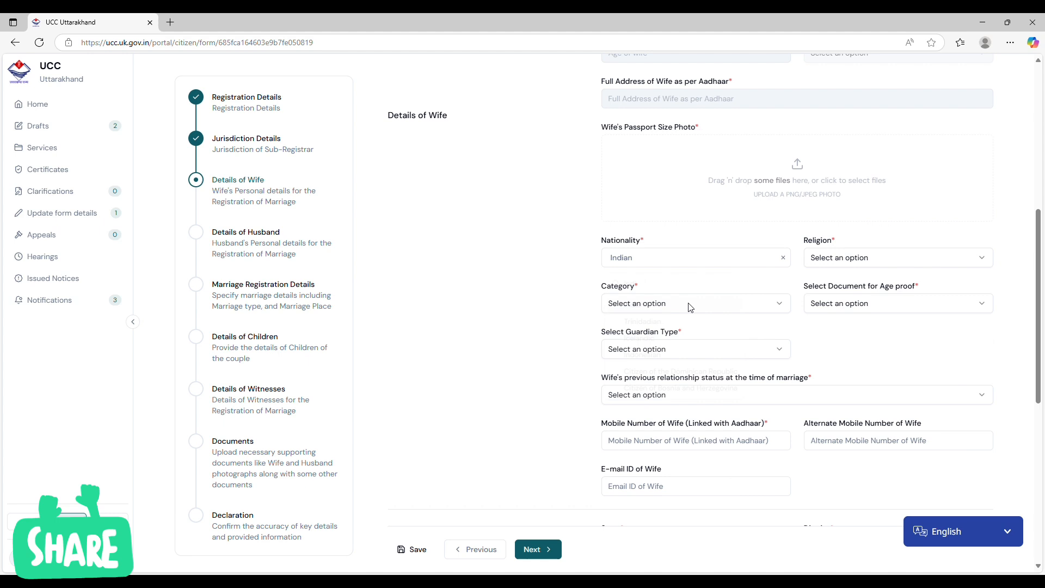
Set the wife's religion to Hinduism and her category to SC.
left_click(856, 256)
left_click(856, 284)
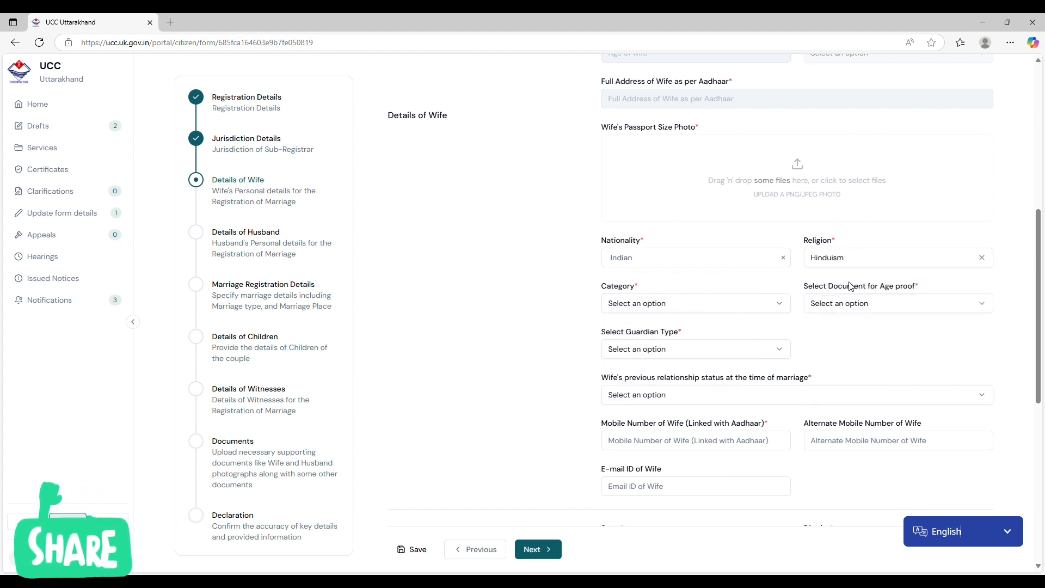
left_click(681, 309)
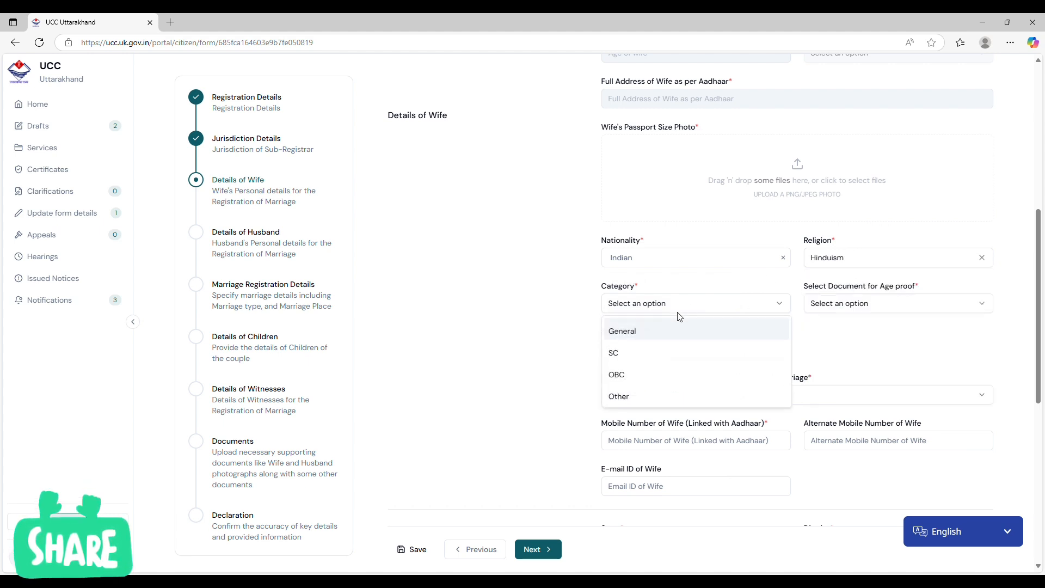
left_click(673, 355)
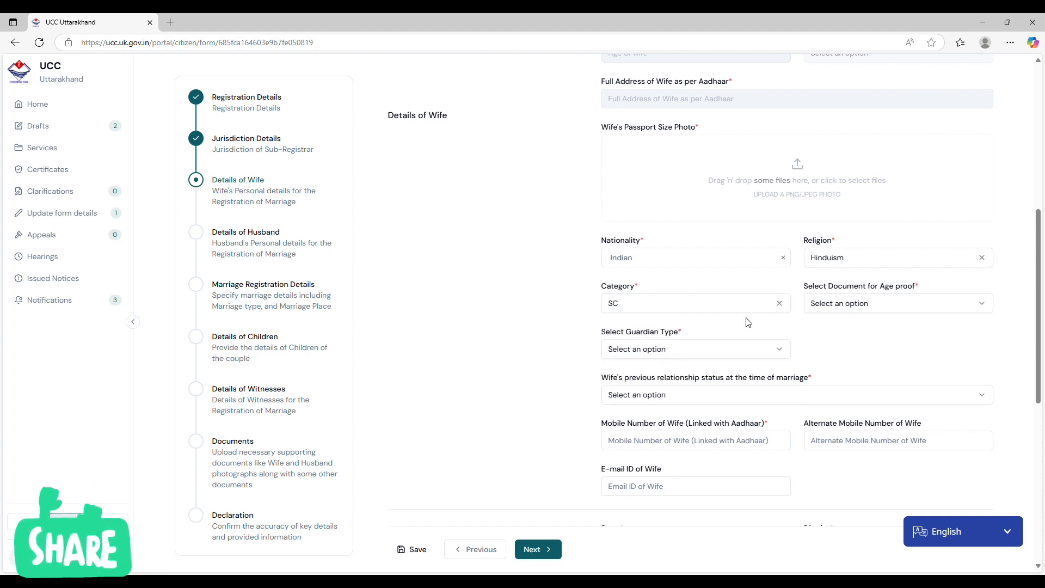
Choose PAN Card as the wife's age proof document and Parents as her guardian type.
left_click(874, 304)
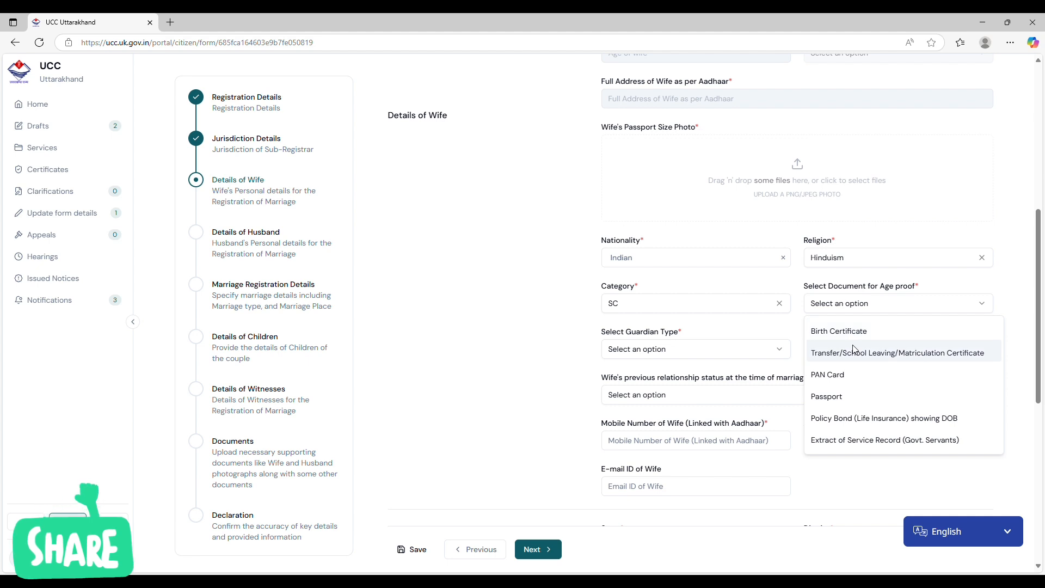
left_click(852, 375)
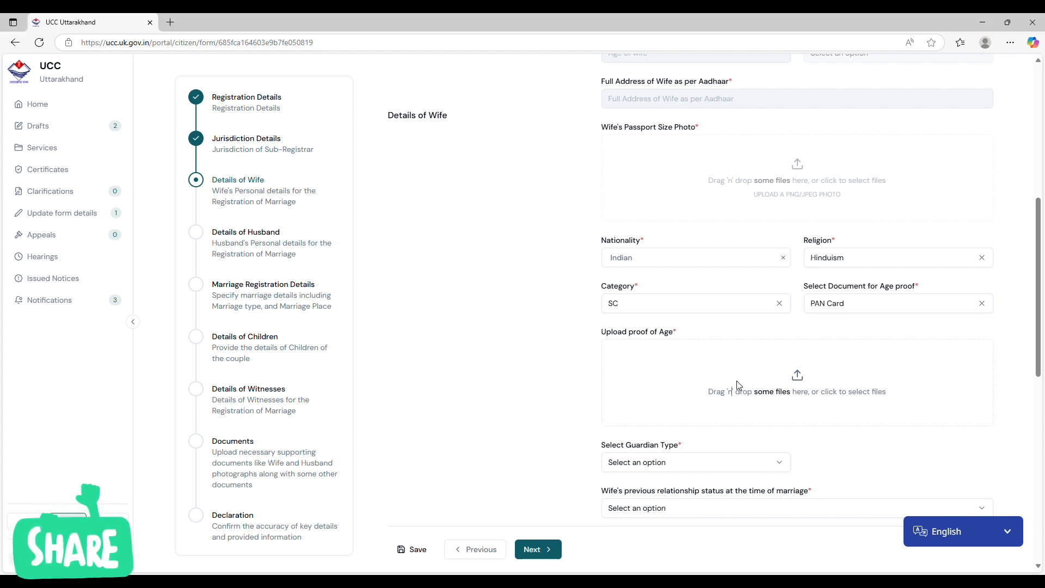
scroll(797, 397, "down", 2)
scroll(651, 348, "down", 3)
left_click(648, 245)
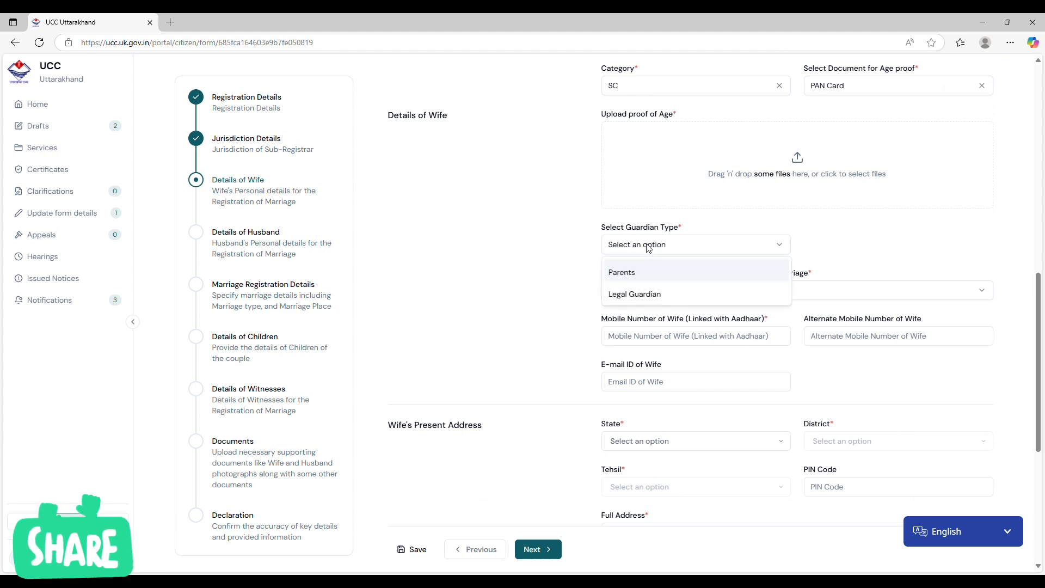
left_click(666, 276)
Set the wife's previous relationship status at the time of marriage to Never Married.
scroll(666, 277, "down", 2)
left_click(706, 183)
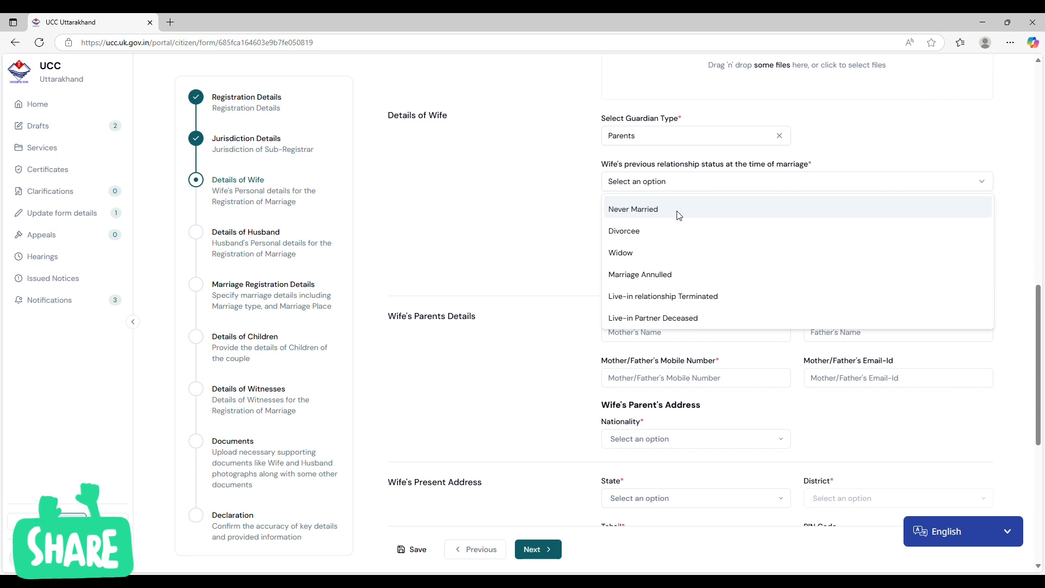
left_click(678, 216)
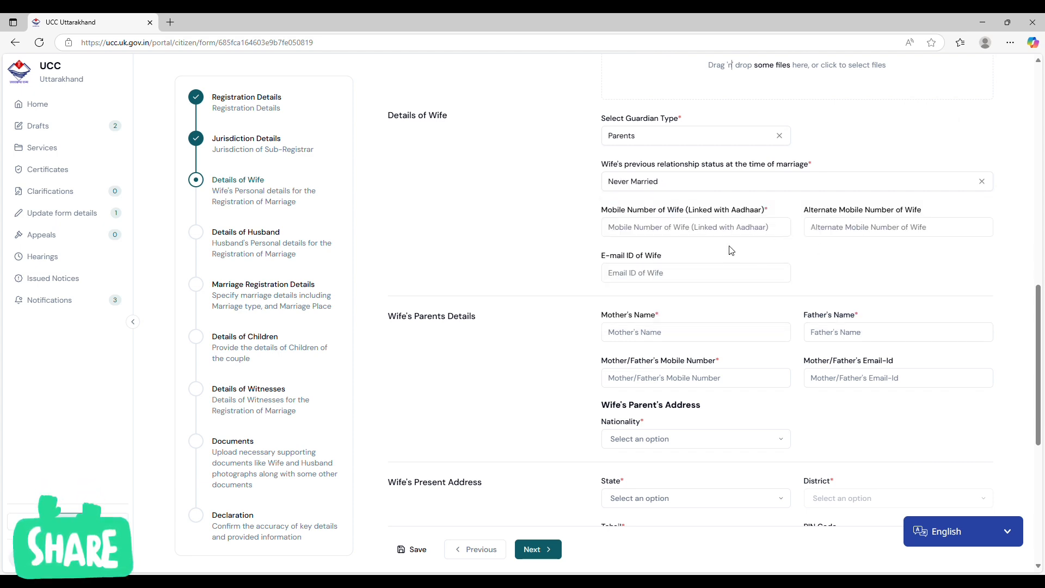
Try marking the wife's permanent address as the same as her present address, and clear the option again.
scroll(723, 251, "down", 2)
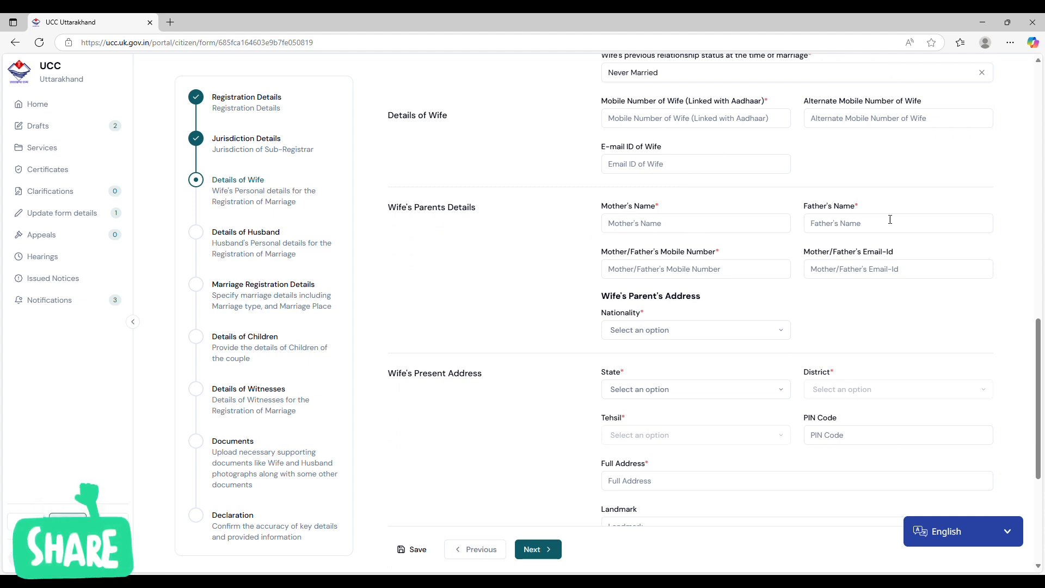
scroll(688, 262, "down", 1)
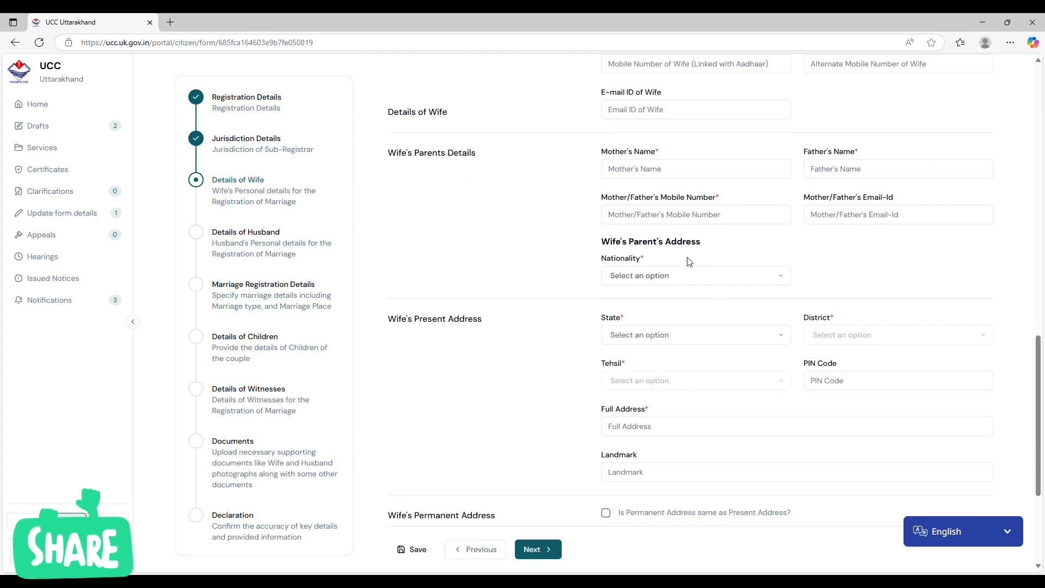
scroll(679, 243, "down", 2)
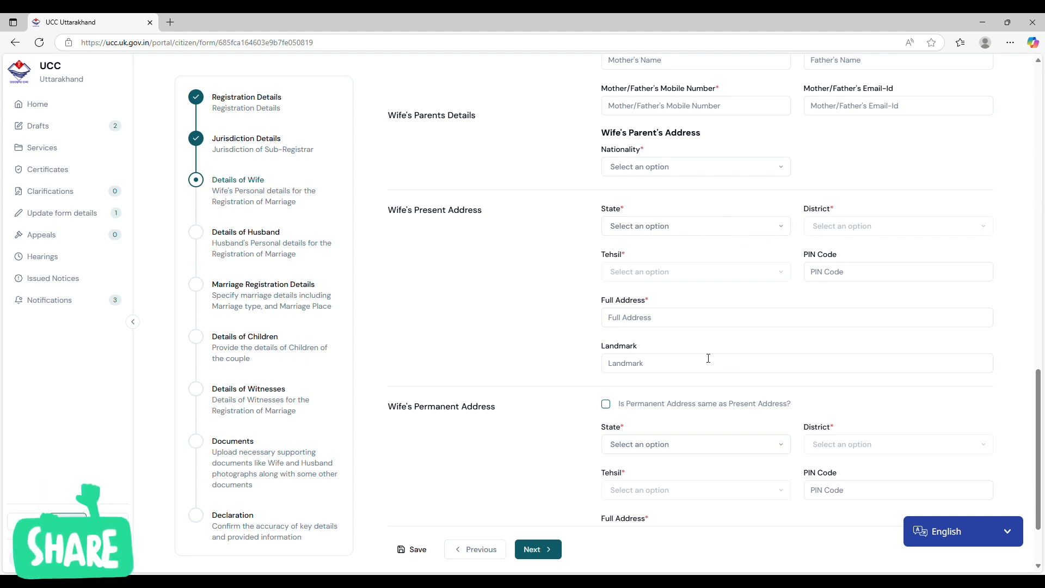
scroll(707, 240, "down", 1)
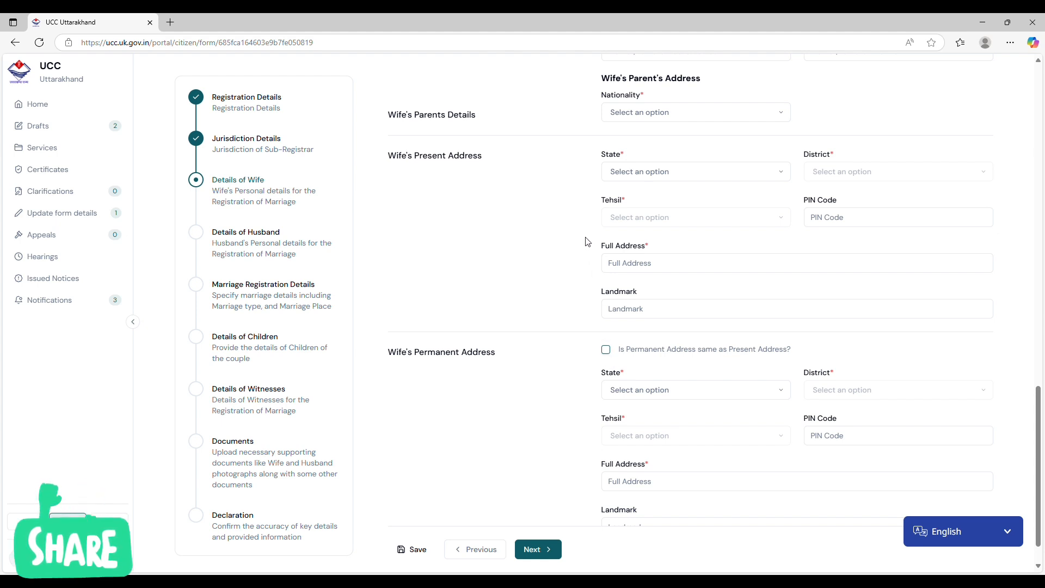
left_click(611, 353)
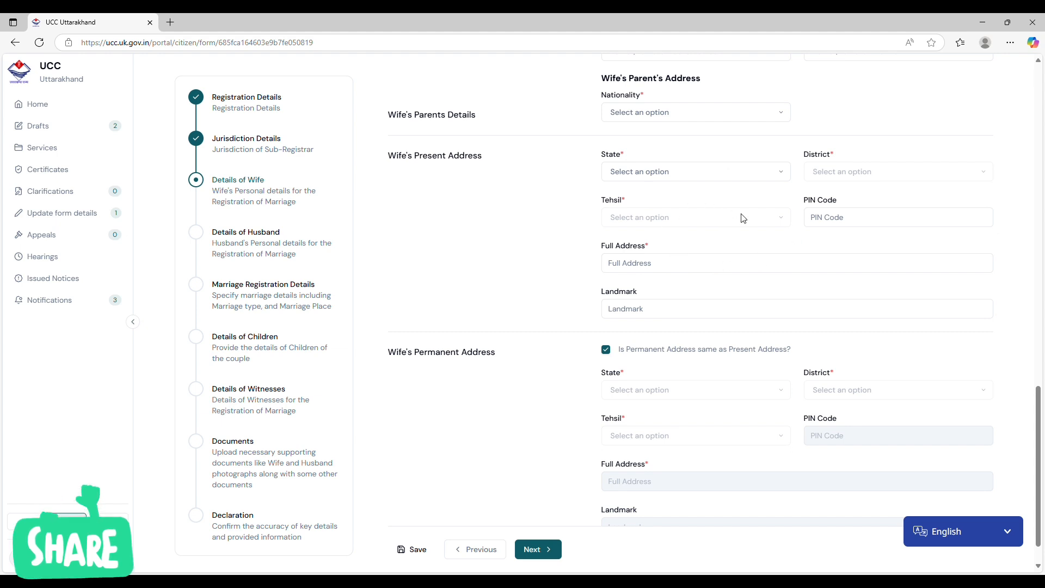
left_click(607, 350)
Continue from Details of Wife to Details of Husband.
scroll(615, 346, "down", 1)
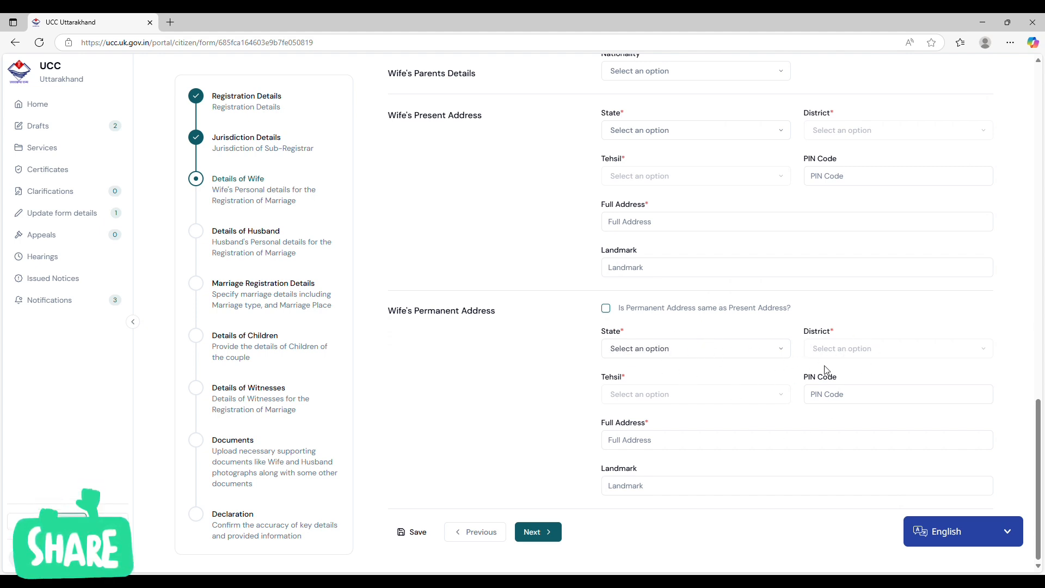
left_click(531, 532)
scroll(602, 326, "up", 10)
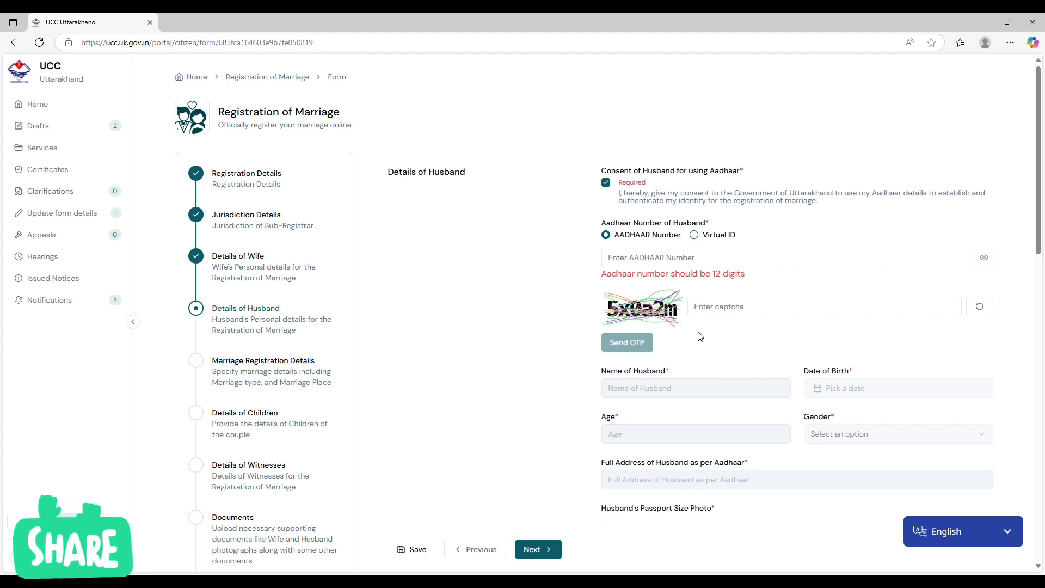
Examine the husband's personal, contact, present address and permanent address fields.
scroll(701, 332, "down", 4)
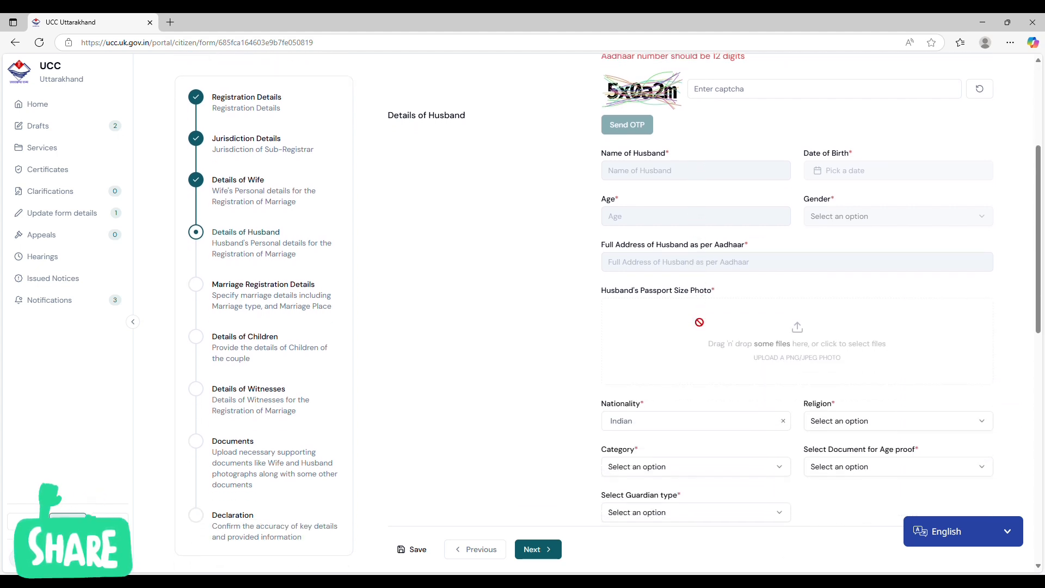
scroll(699, 322, "down", 1)
scroll(699, 321, "down", 2)
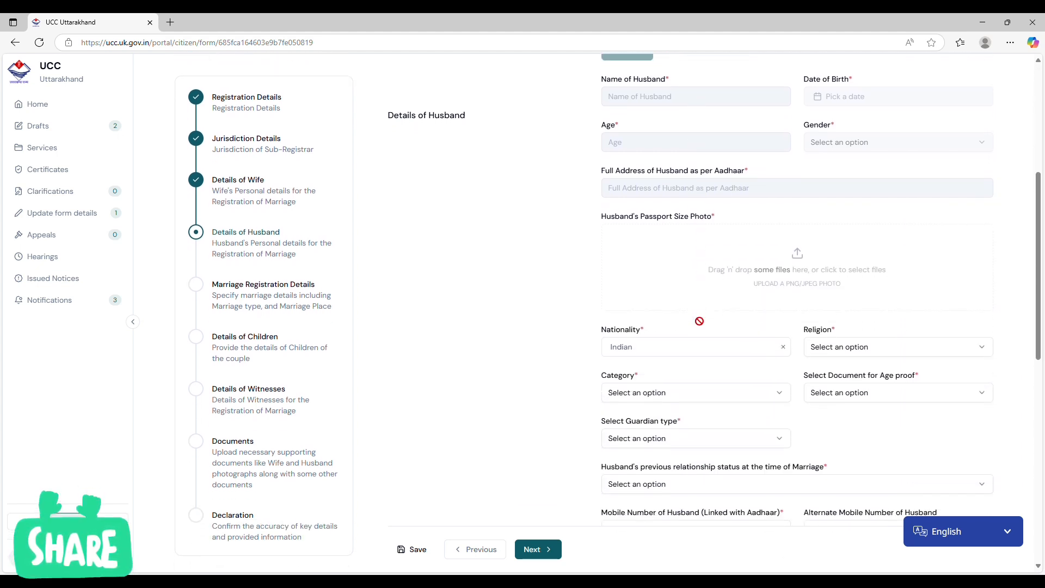
scroll(703, 316, "down", 3)
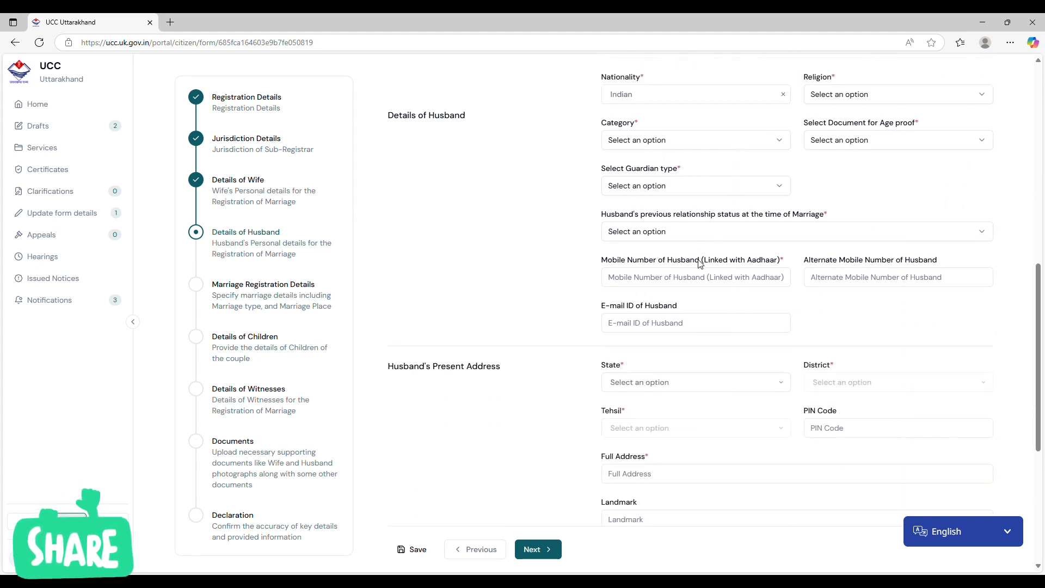
scroll(697, 272, "down", 3)
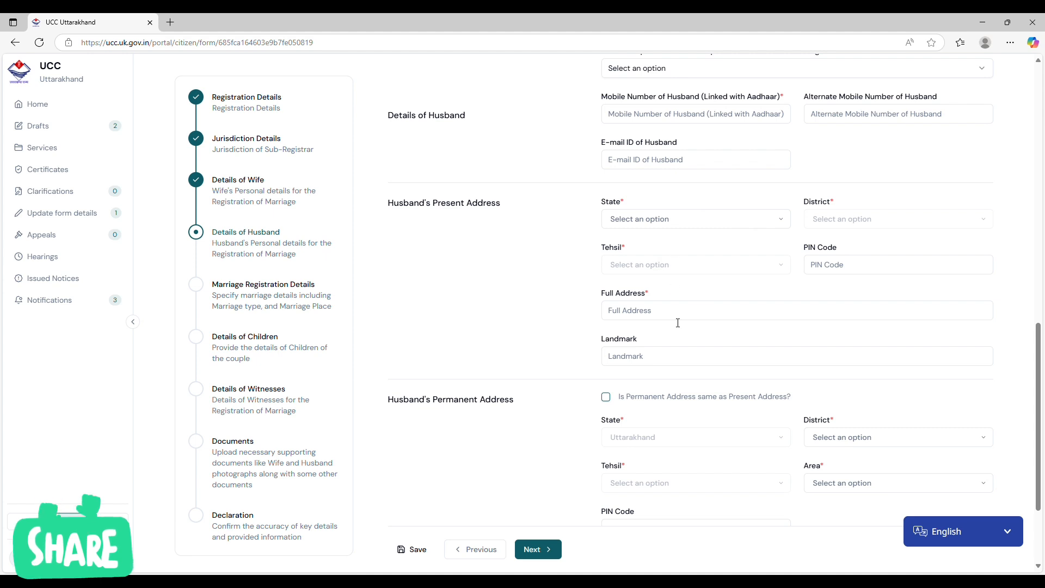
scroll(674, 335, "down", 2)
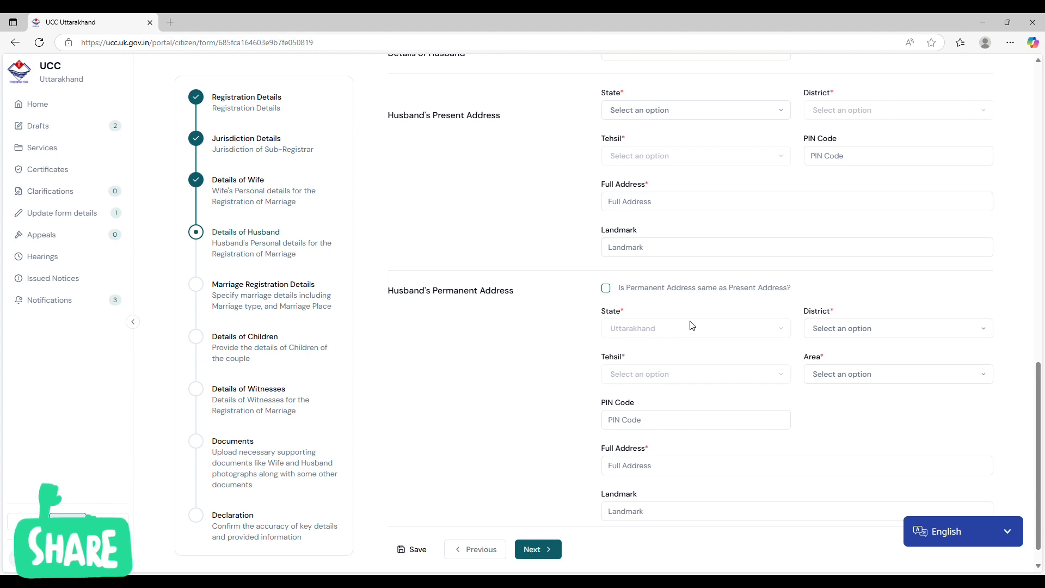
scroll(790, 349, "down", 1)
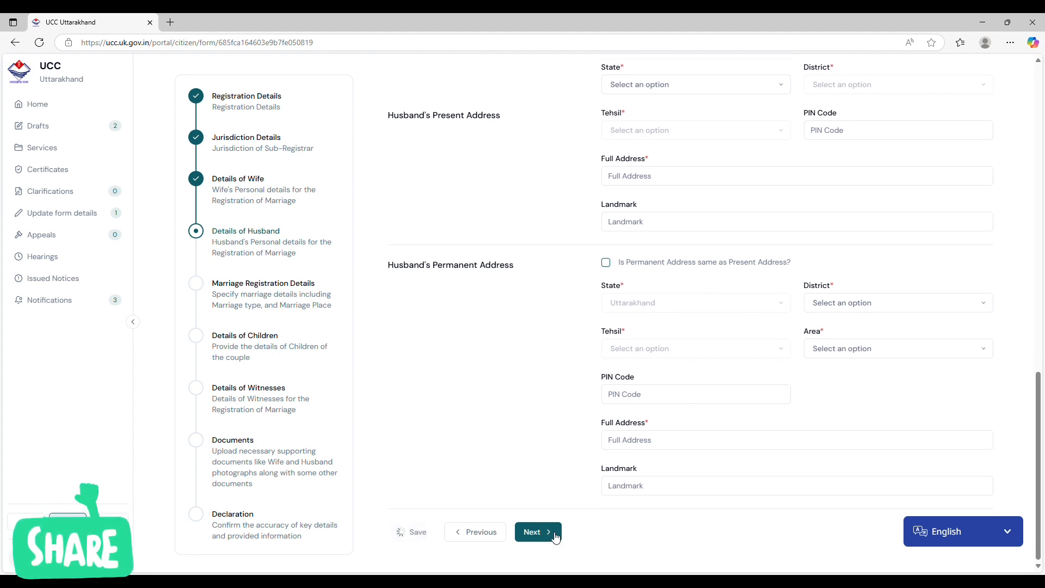
Continue to Marriage Registration Details and set the type of marriage ceremony to Mangal Pheras.
left_click(535, 532)
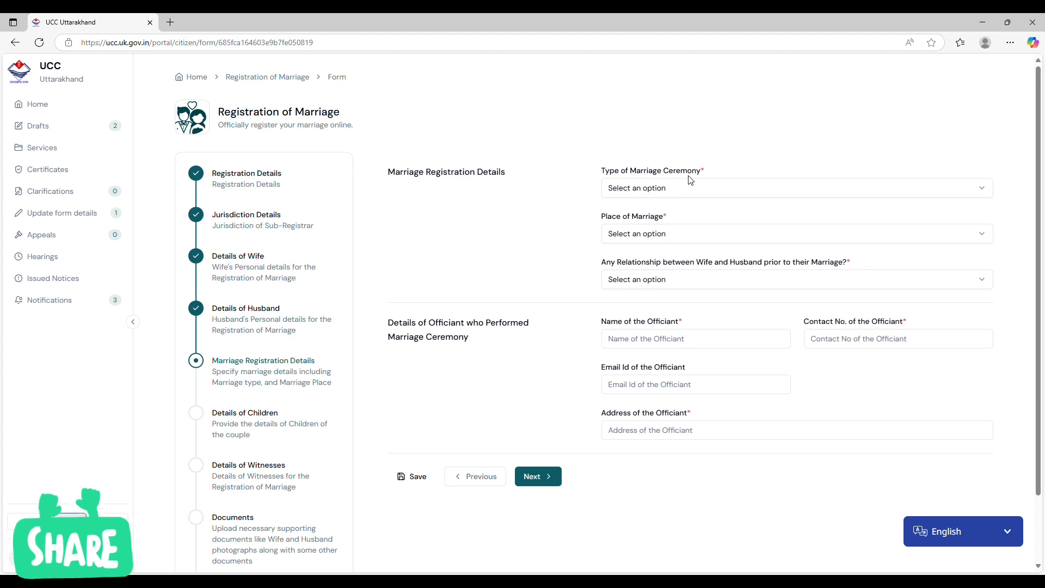
left_click(687, 191)
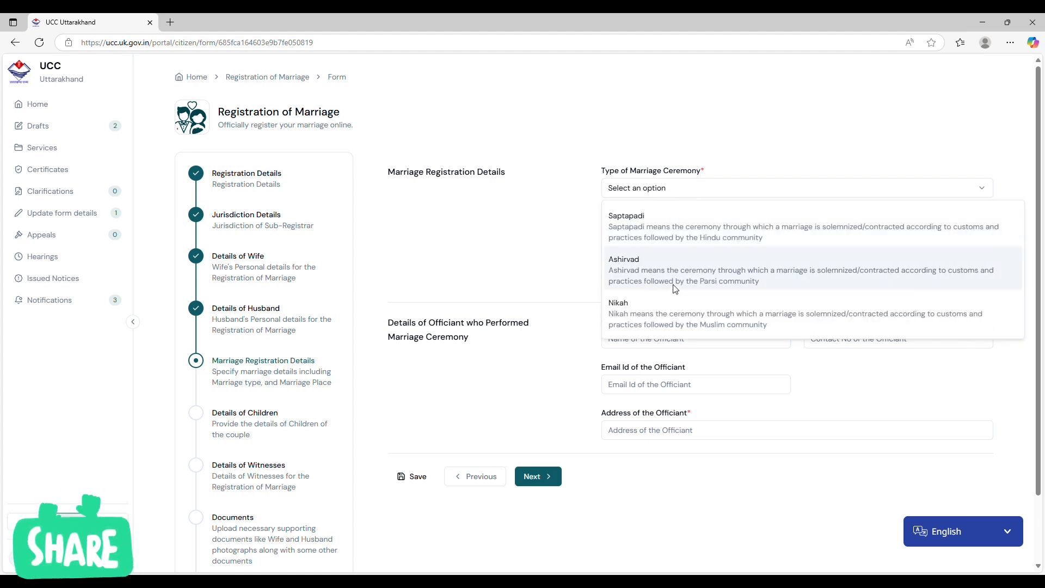
scroll(675, 289, "down", 1)
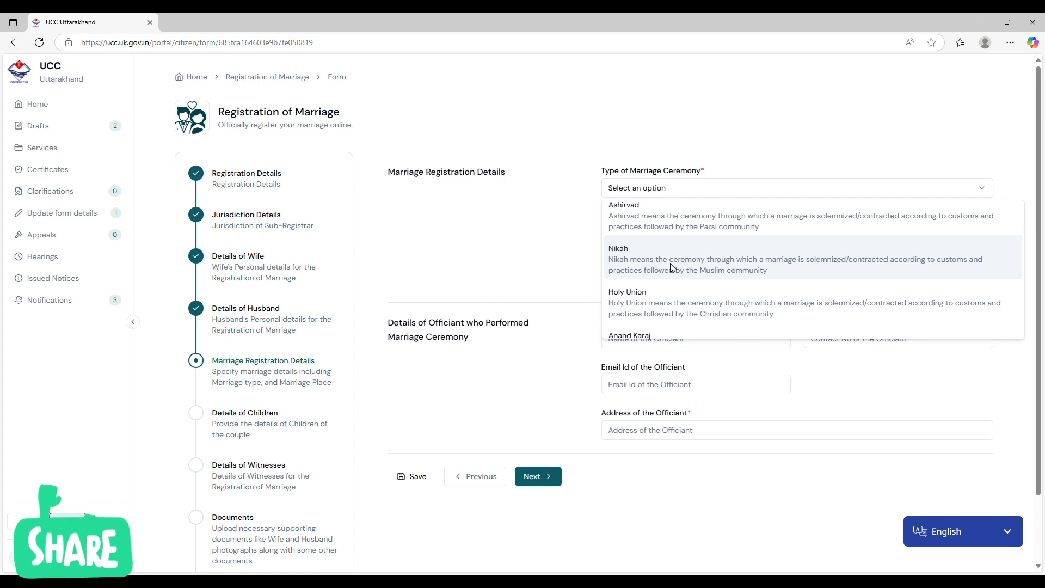
scroll(670, 263, "down", 1)
scroll(622, 280, "down", 1)
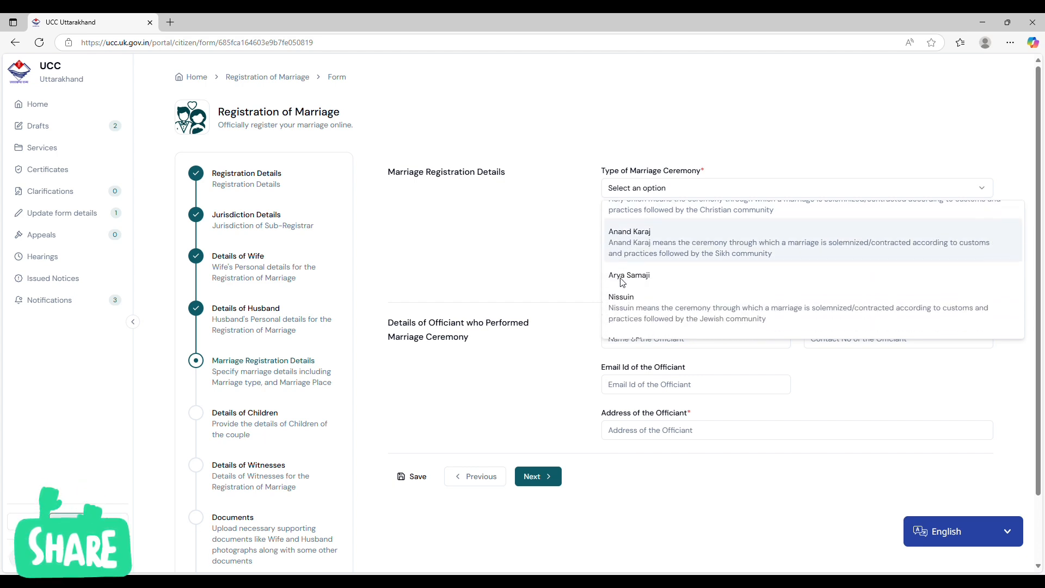
scroll(623, 282, "down", 1)
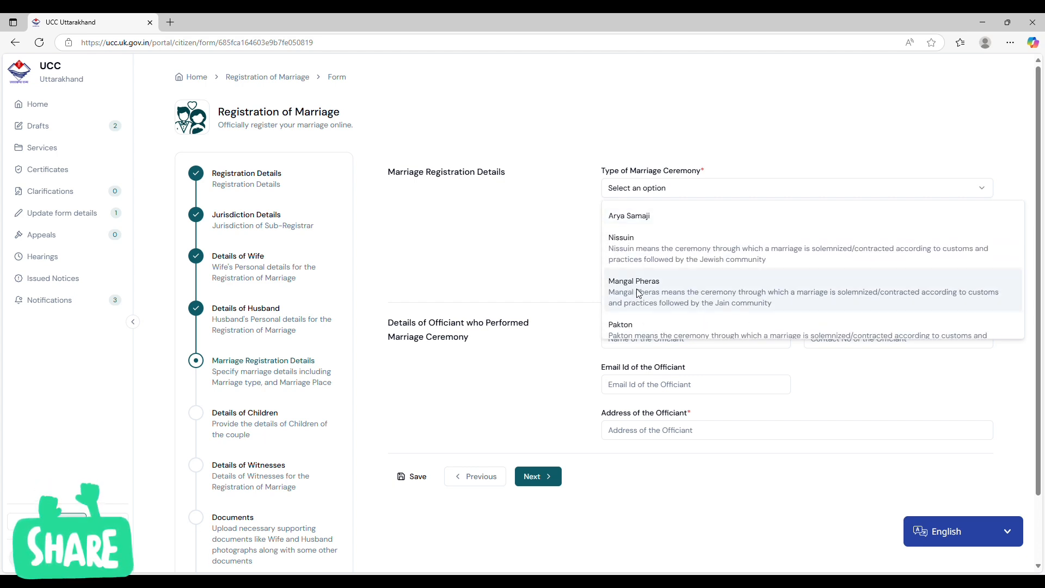
left_click(652, 293)
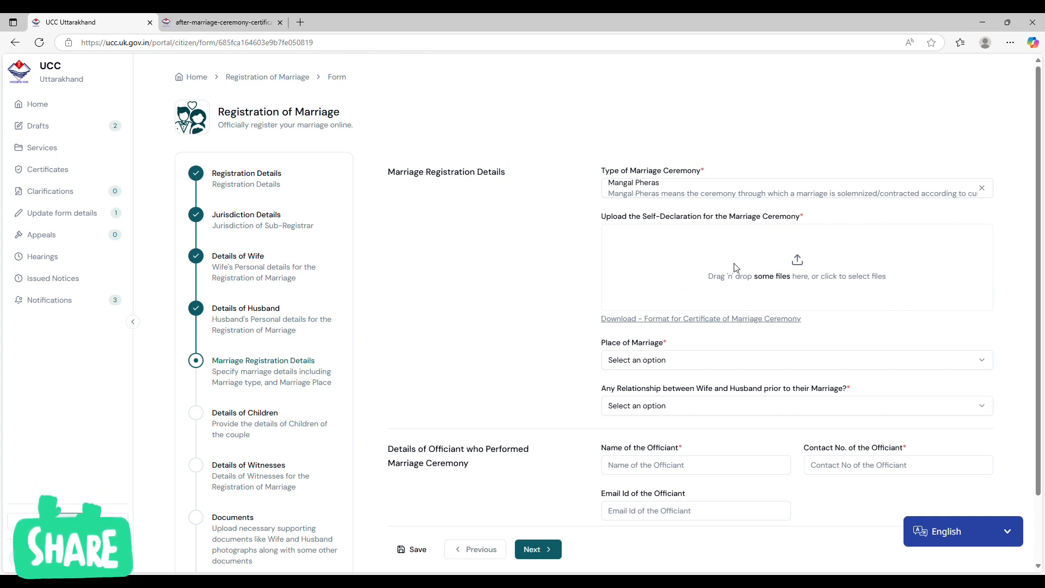
left_click(656, 193)
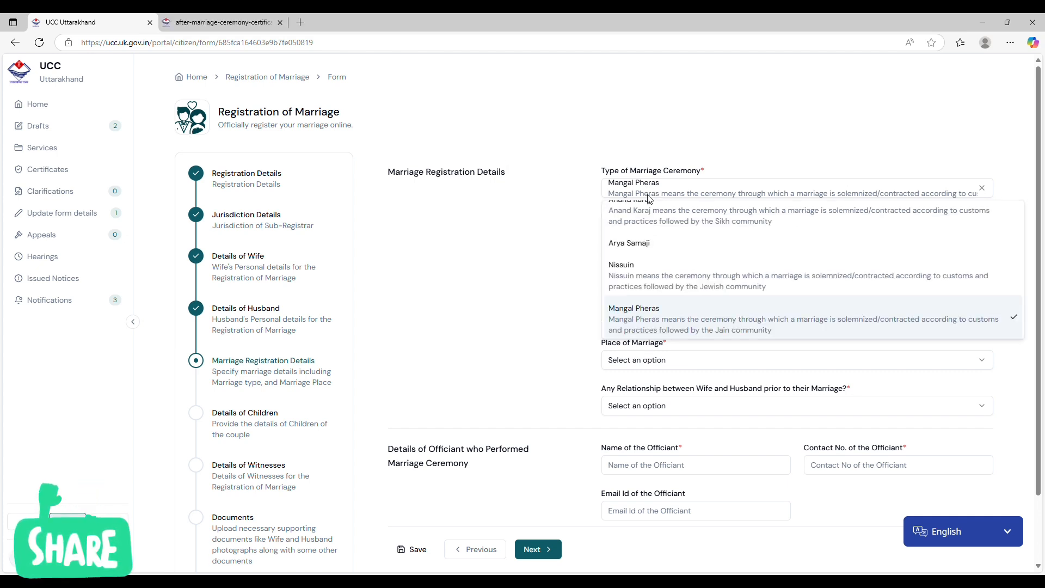
left_click(655, 311)
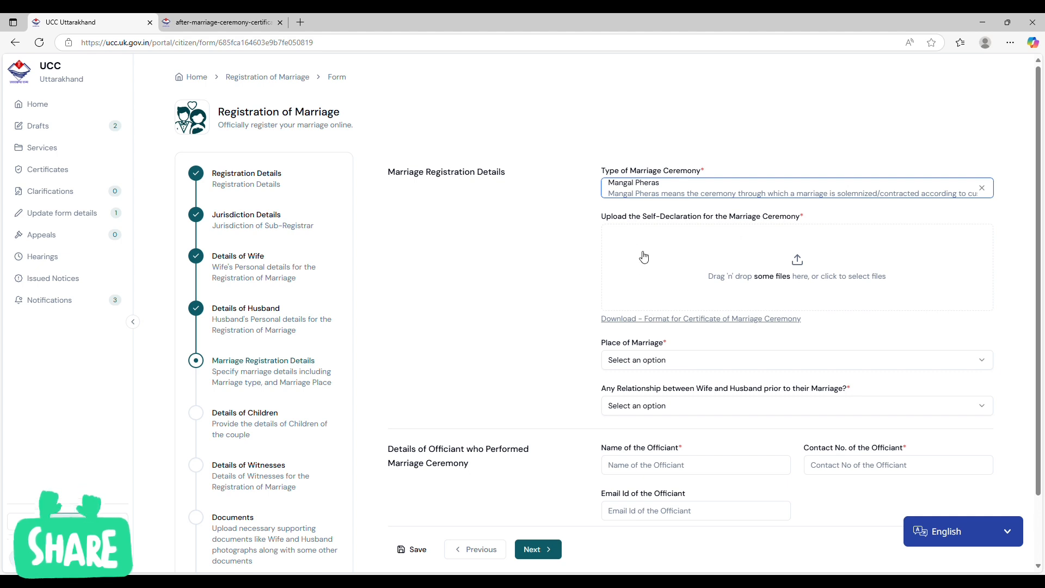
View the Certificate of Marriage Ceremony format, and return to the form to look at the self-declaration upload.
left_click(686, 319)
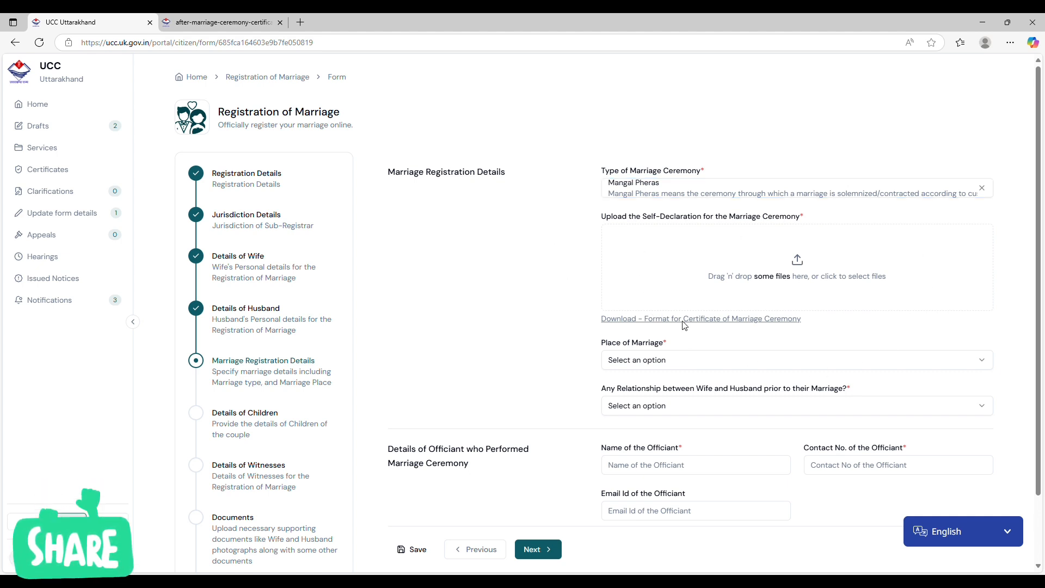
scroll(474, 198, "down", 1)
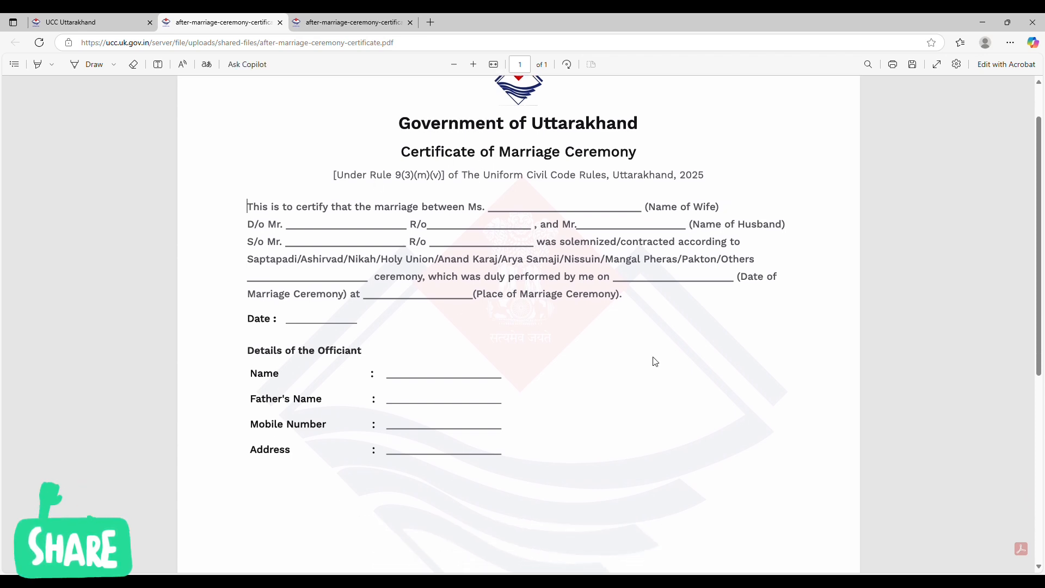
left_click(127, 23)
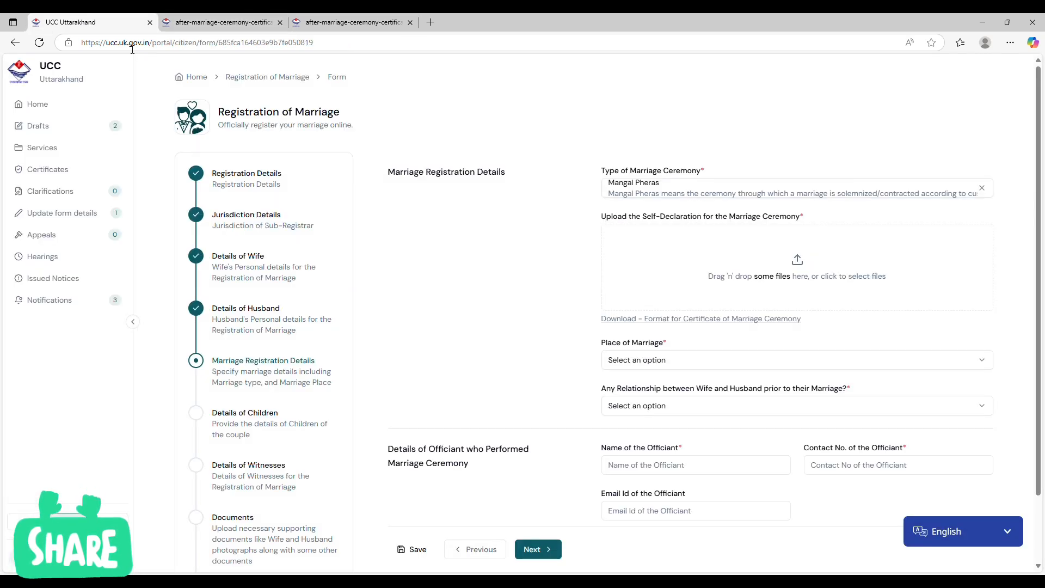
left_click(821, 274)
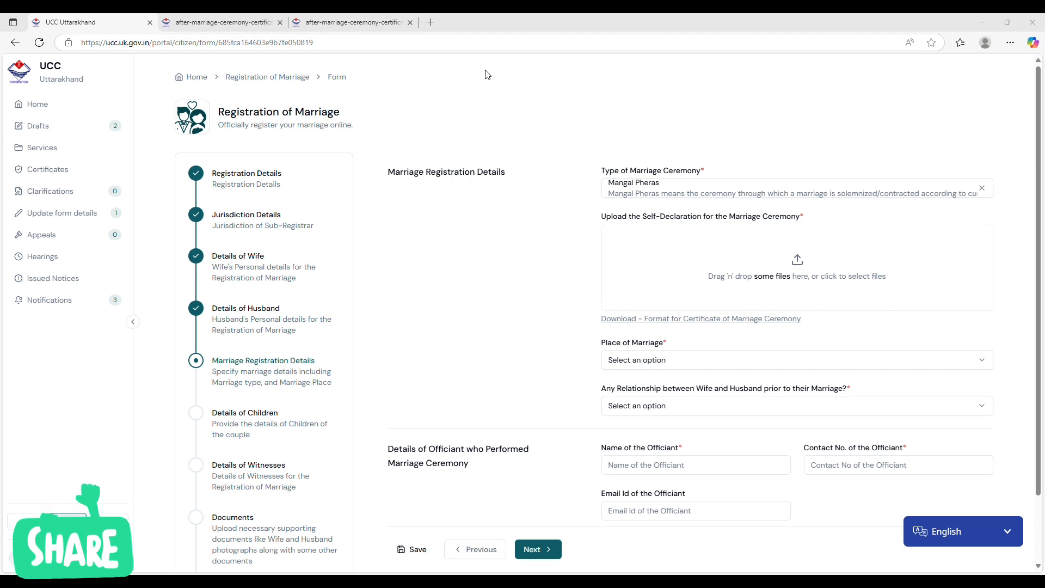
Set the place of marriage to Within the territory of the Uttarakhand.
scroll(600, 263, "down", 2)
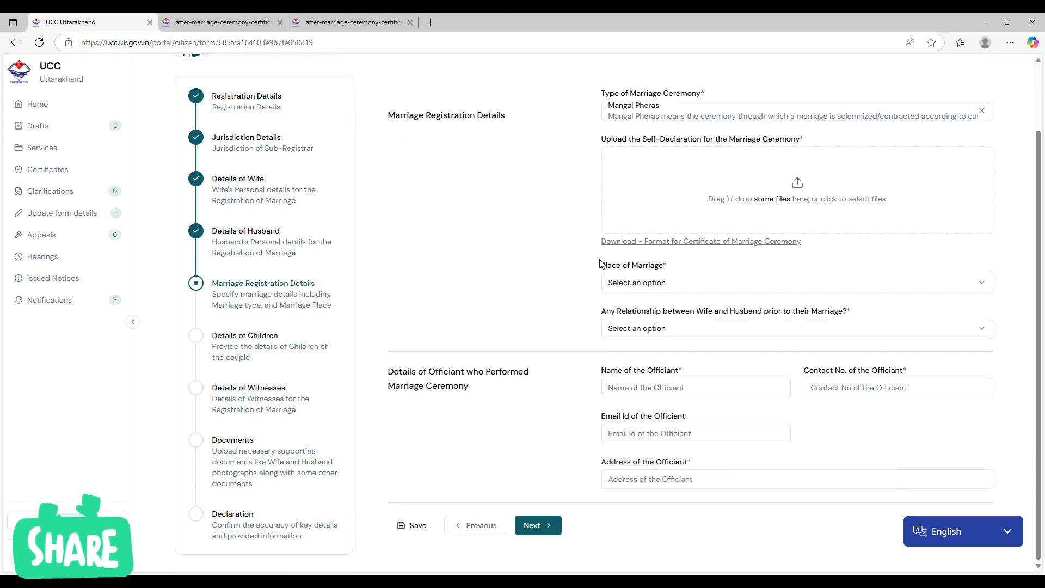
left_click(682, 282)
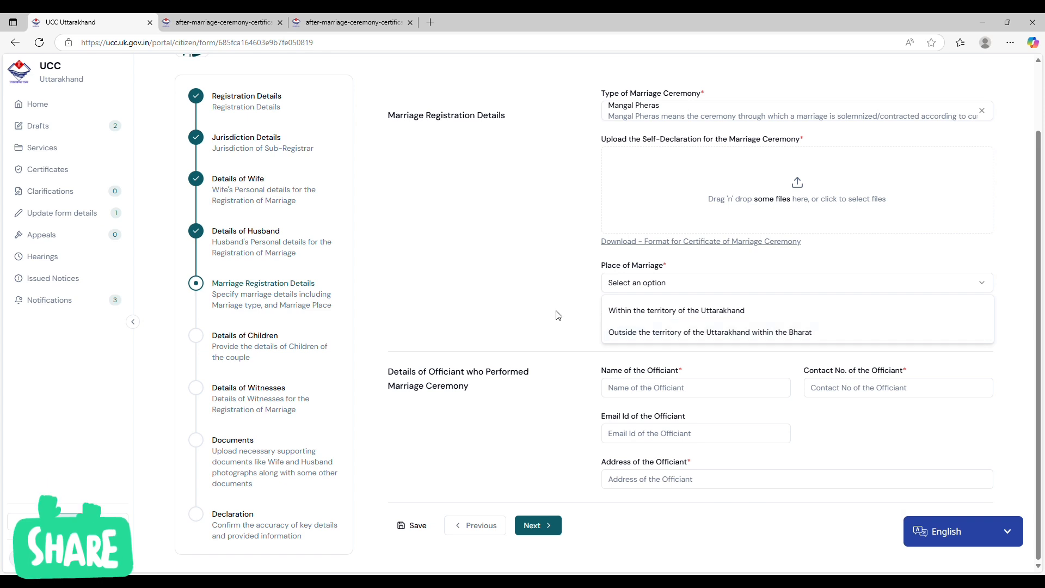
left_click(624, 315)
Set the marriage location's district to Almora, tehsil to Bhanoli and area to Rural.
scroll(626, 305, "down", 2)
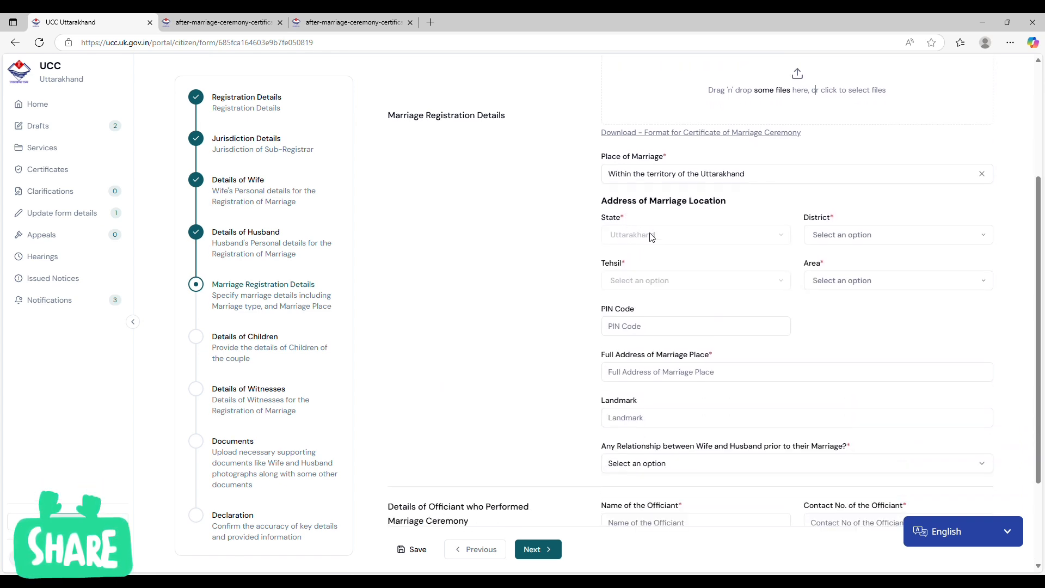
left_click(918, 235)
left_click(858, 288)
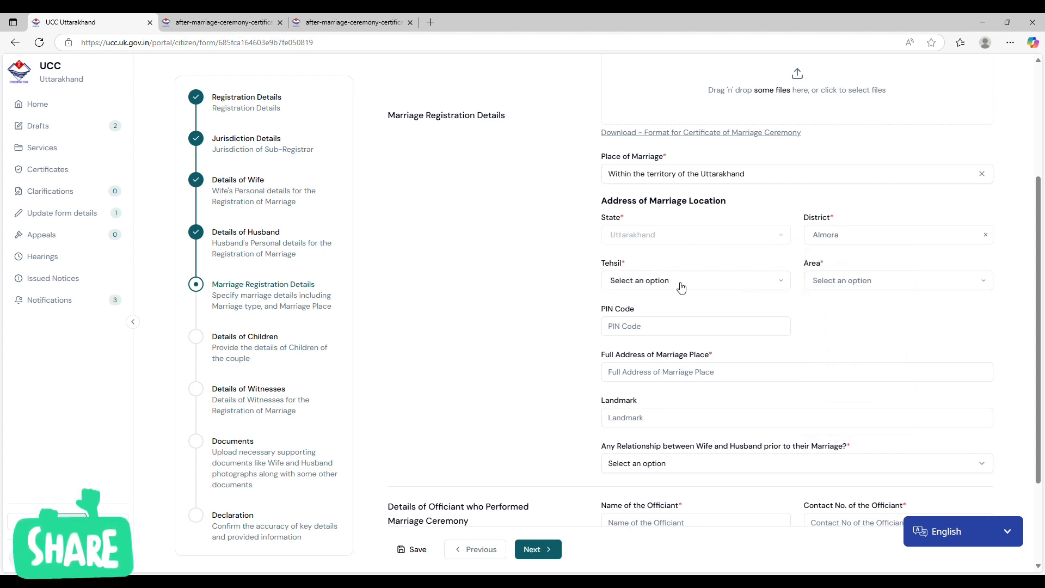
left_click(708, 280)
left_click(678, 360)
left_click(862, 280)
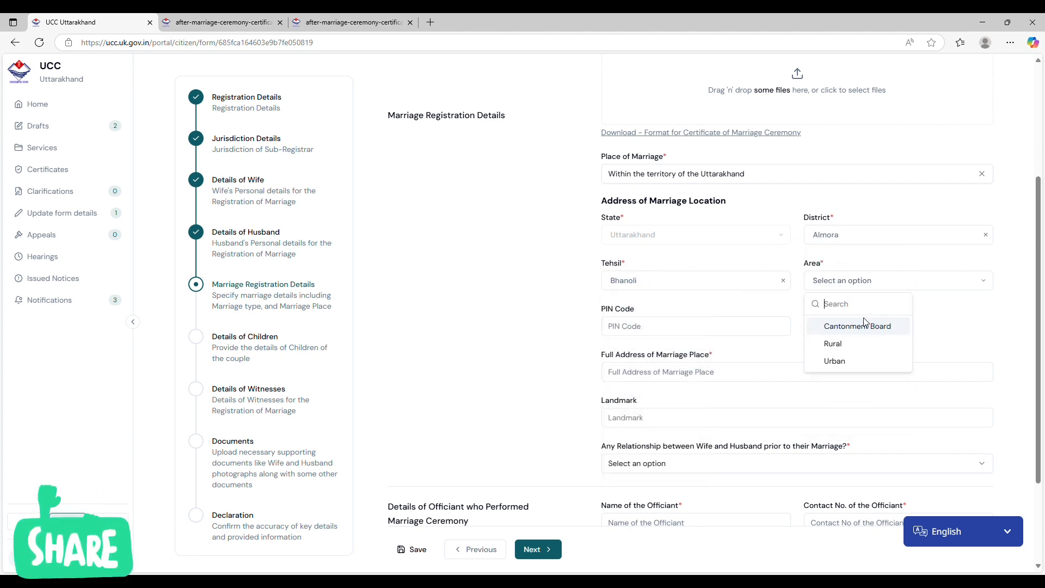
left_click(835, 341)
Set the marriage location's block to Dhauladevi, gram panchayat to ANDOLI and village to Bhiloli.
left_click(690, 327)
left_click(642, 424)
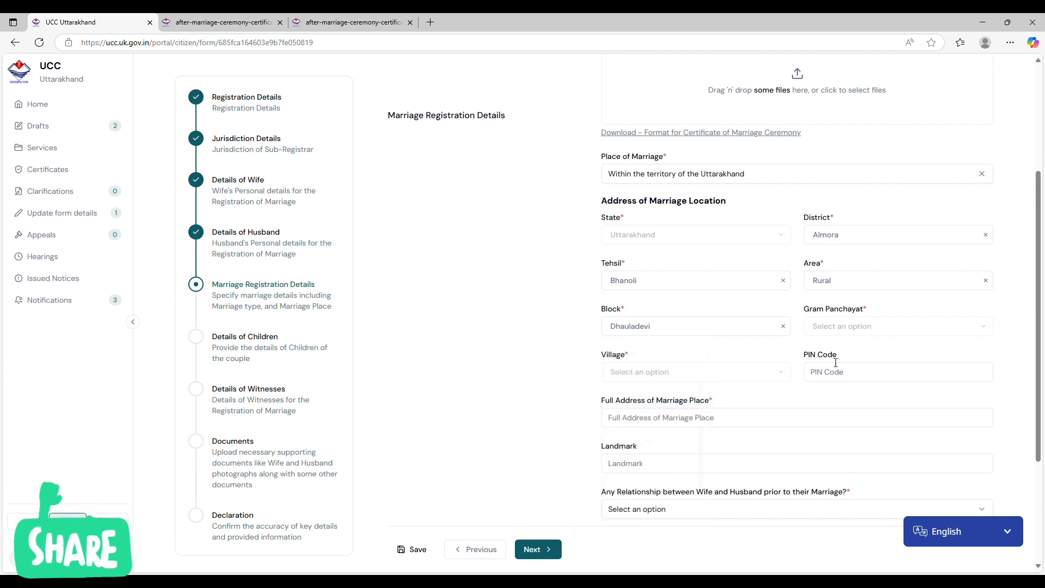
left_click(852, 326)
left_click(849, 424)
left_click(692, 372)
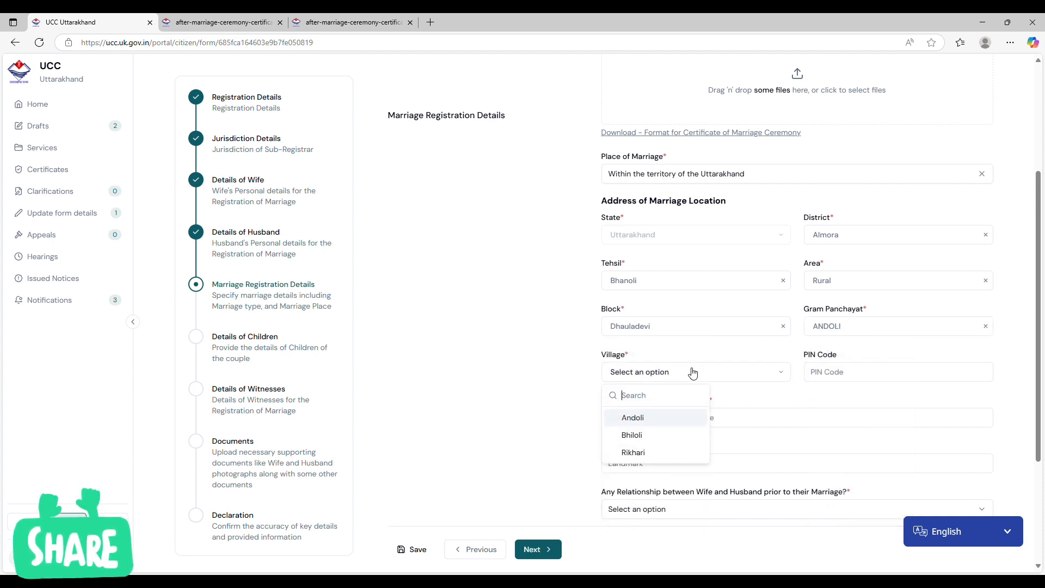
scroll(622, 399, "down", 1)
left_click(670, 376)
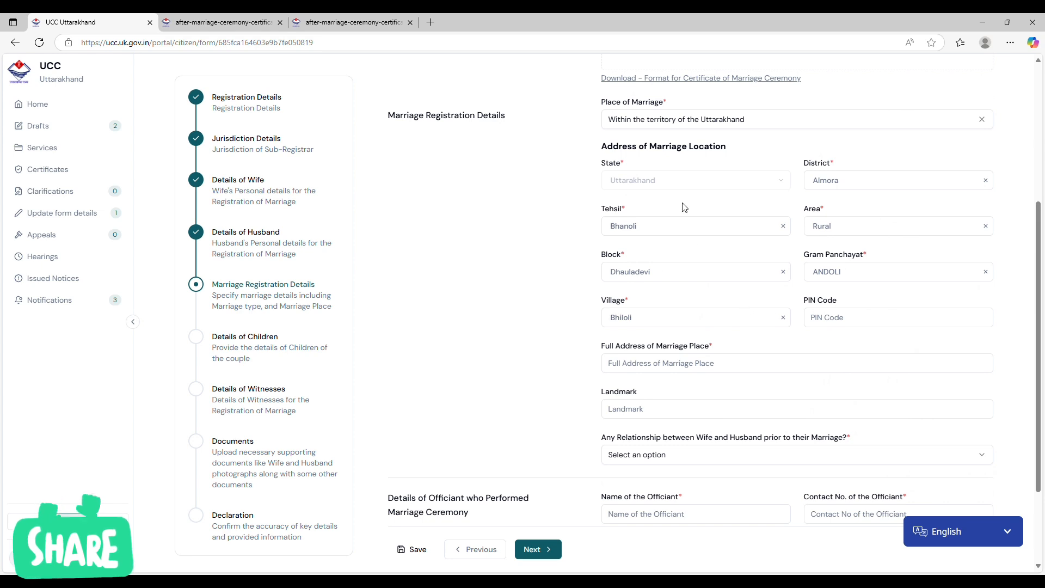
Continue to Details of Children and answer No to whether both or either of the parties have children.
scroll(700, 310, "down", 3)
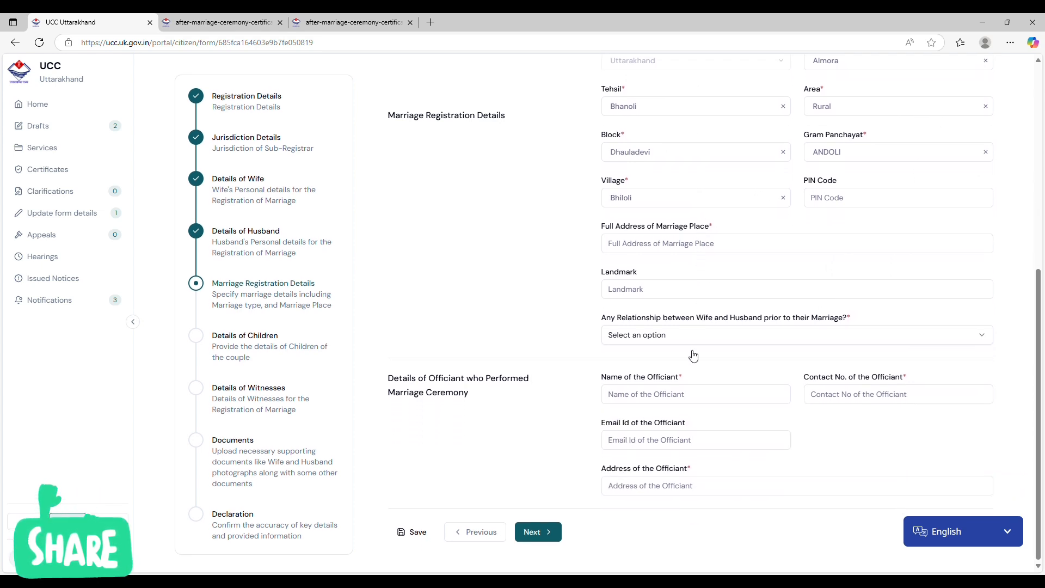
left_click(536, 532)
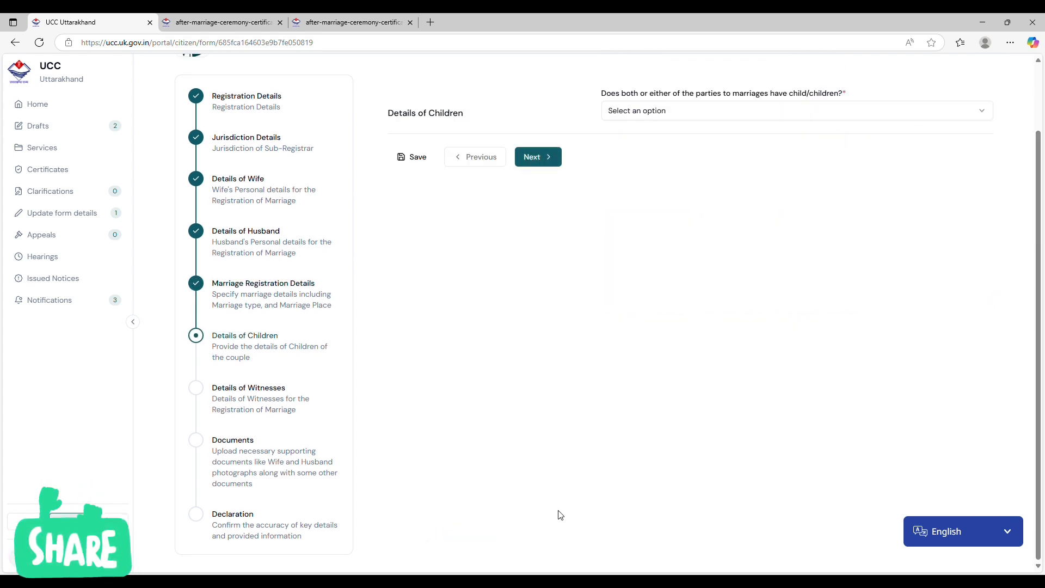
scroll(696, 162, "up", 1)
scroll(696, 161, "up", 1)
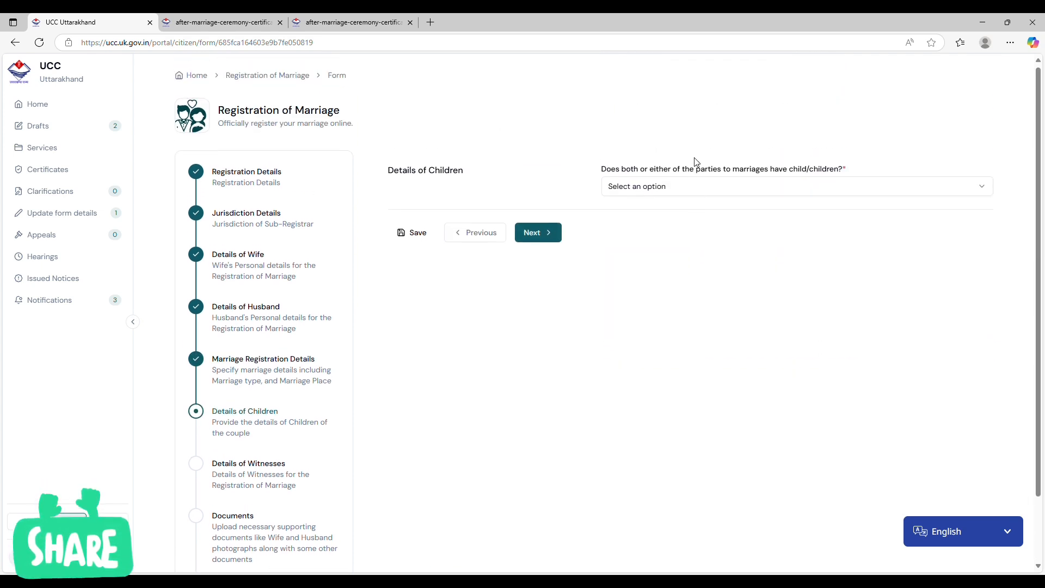
left_click(716, 191)
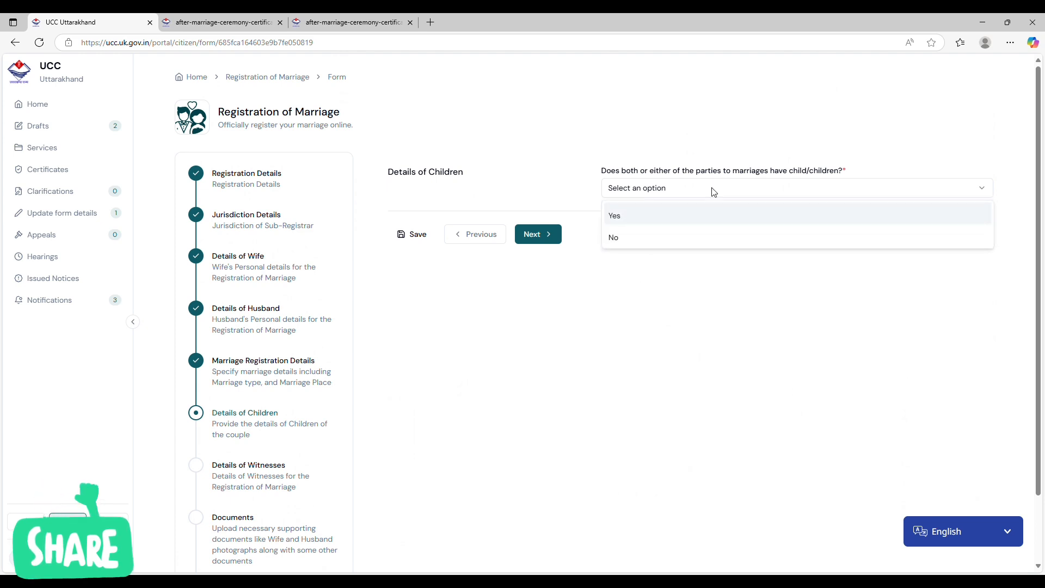
left_click(656, 242)
Continue to Details of Witnesses and give witness 1's consent for using Aadhaar.
left_click(542, 235)
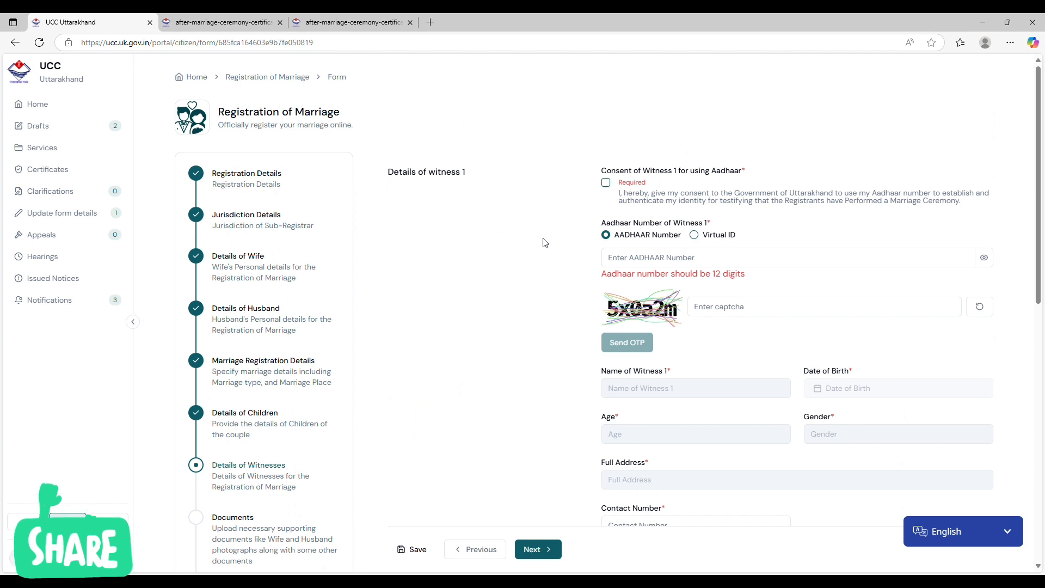
scroll(545, 243, "down", 1)
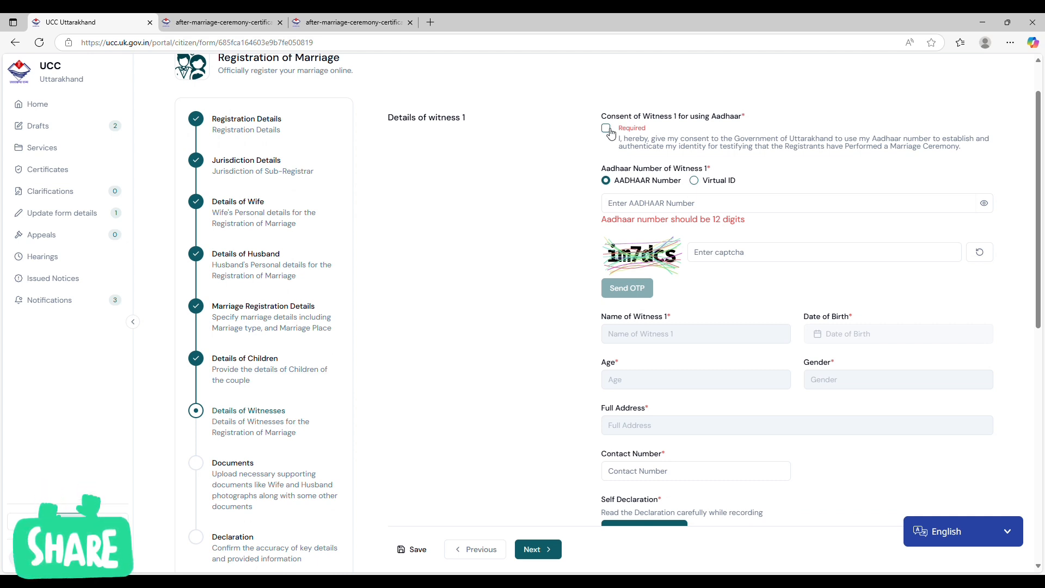
left_click(606, 129)
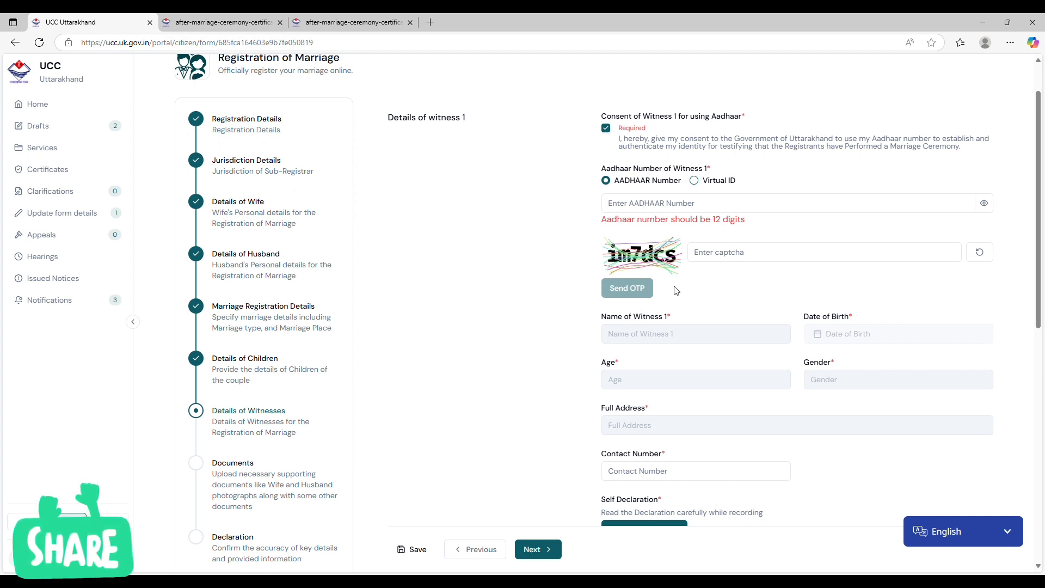
View the video recording dialog for witness 1's self-declaration, and close it without recording.
scroll(694, 301, "down", 2)
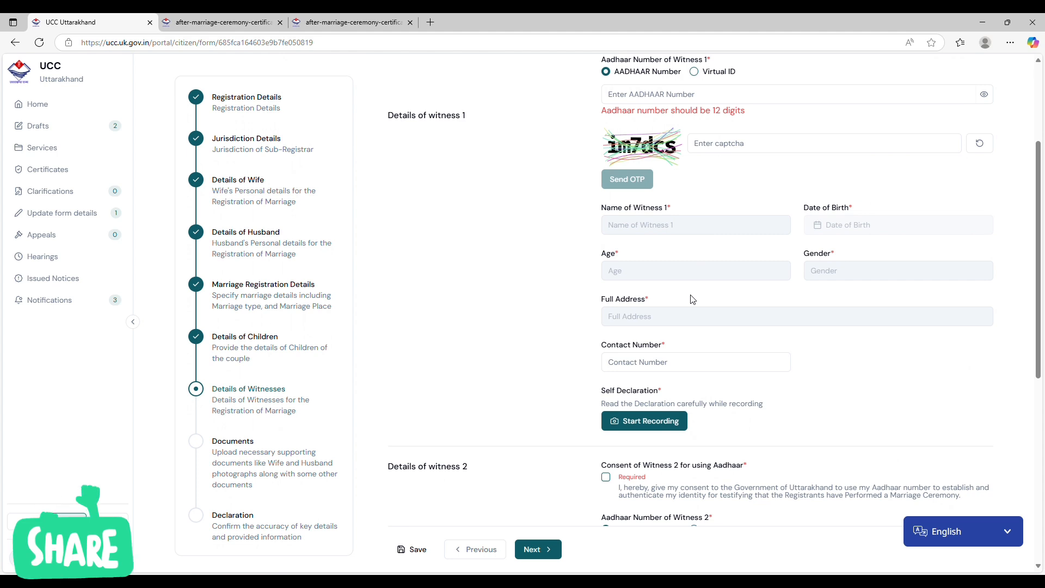
left_click(651, 428)
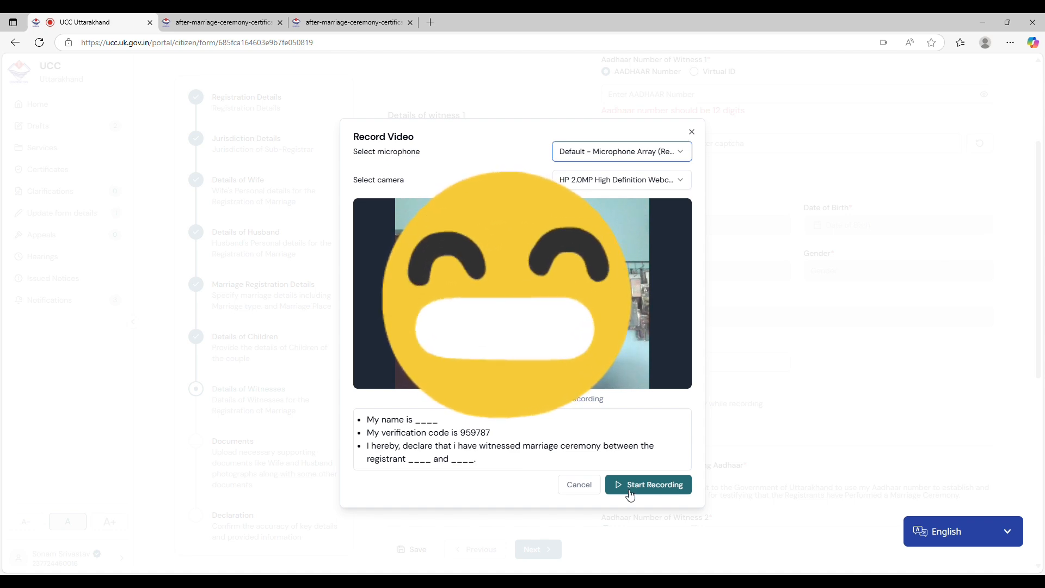
left_click(692, 133)
Continue past Details of Witnesses and Documents to the Declaration, leaving witness 2 blank and uploading no files.
scroll(615, 384, "down", 3)
scroll(615, 383, "down", 2)
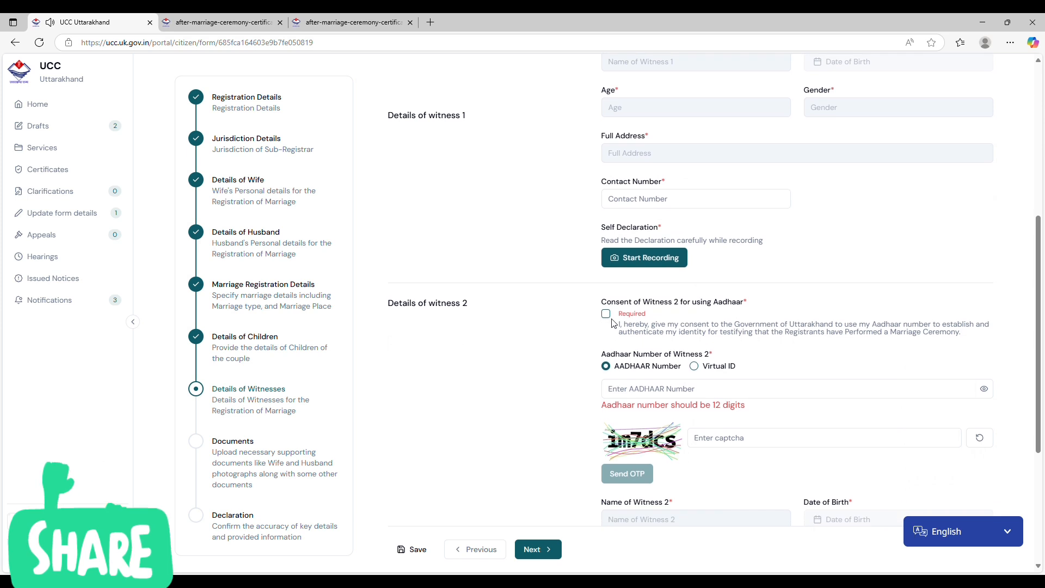
scroll(588, 207, "down", 1)
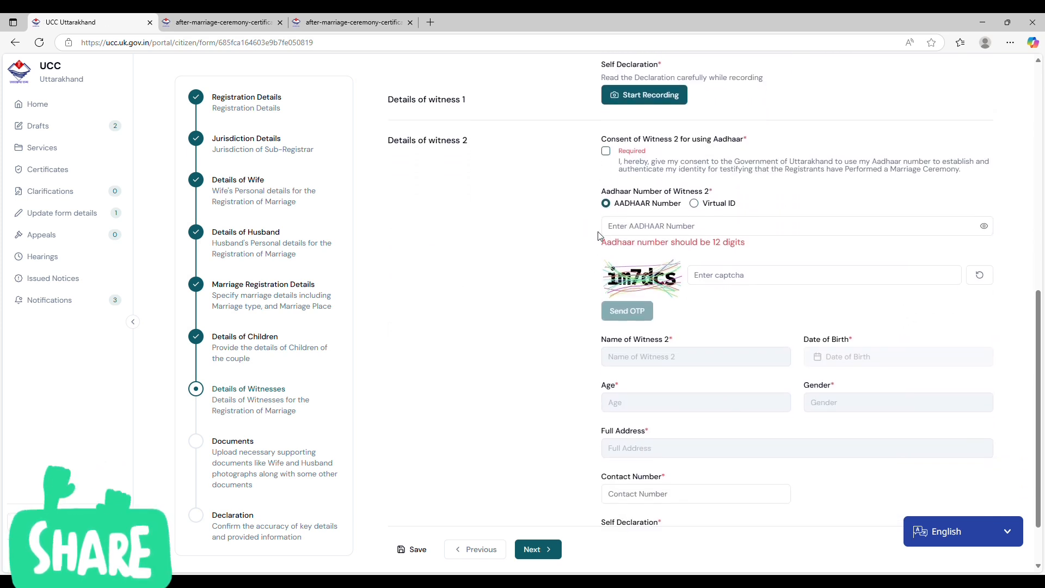
scroll(598, 218, "down", 2)
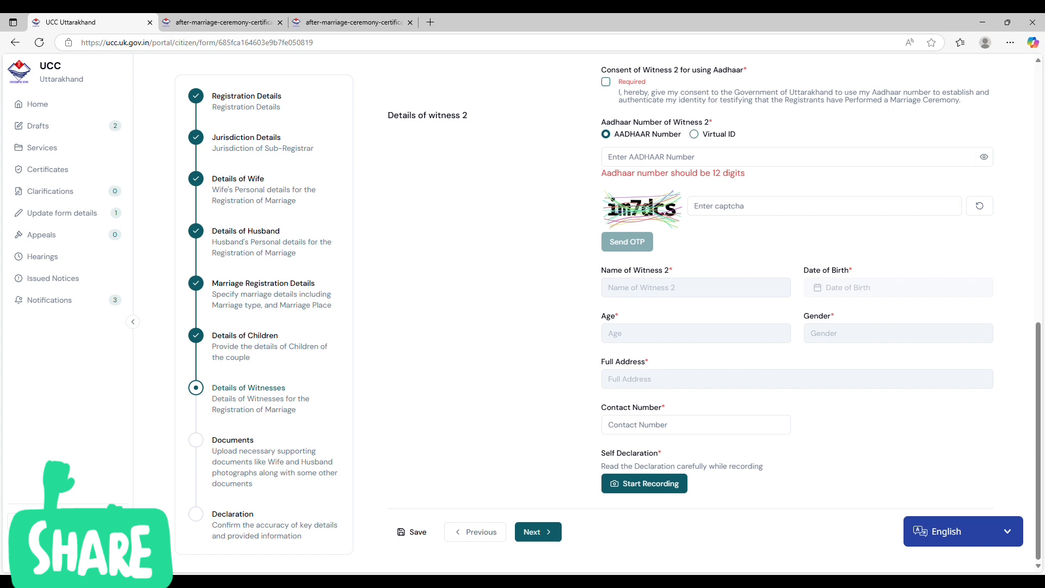
left_click(536, 532)
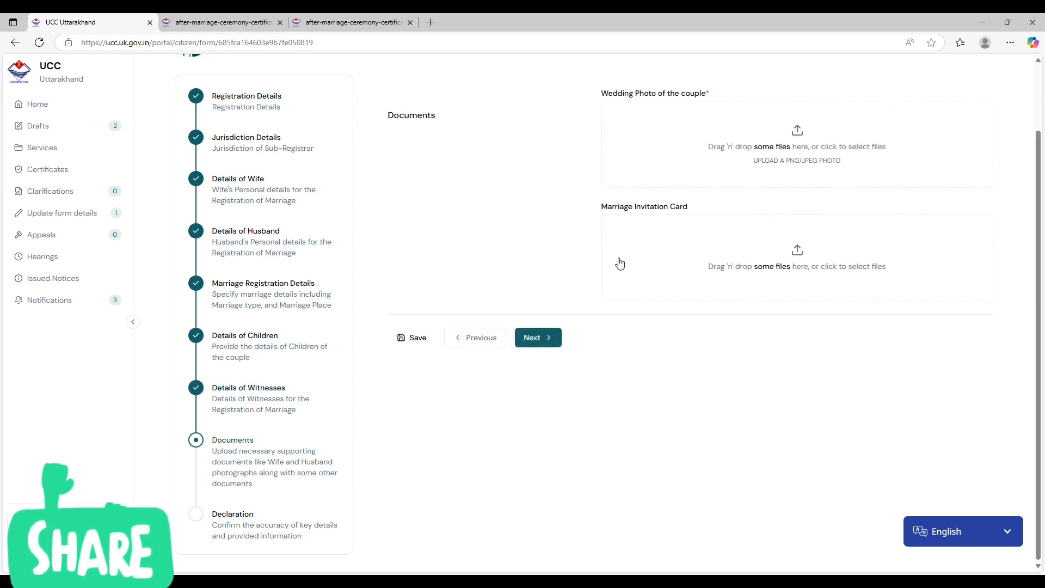
scroll(699, 162, "up", 2)
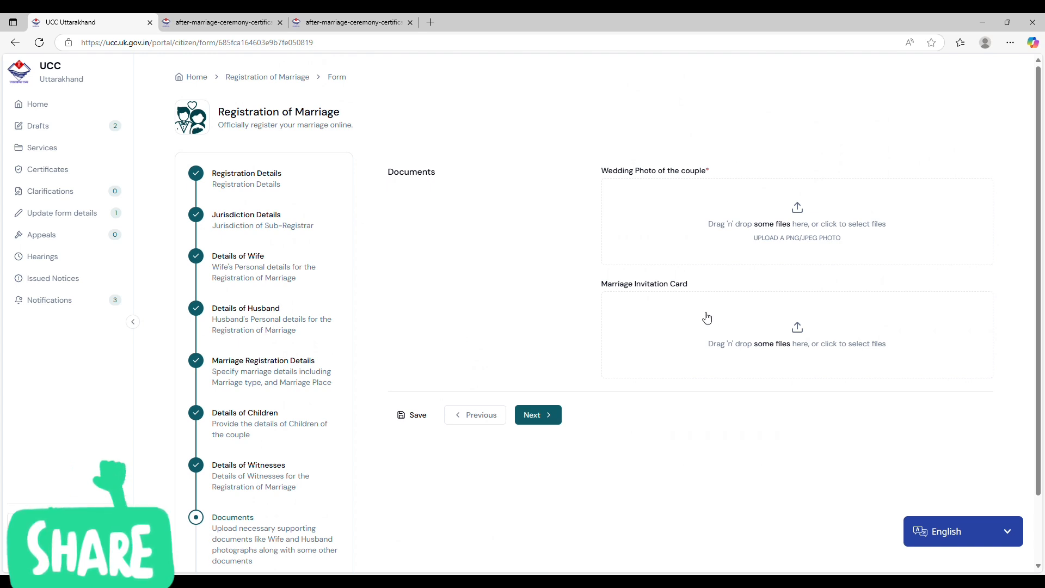
left_click(558, 420)
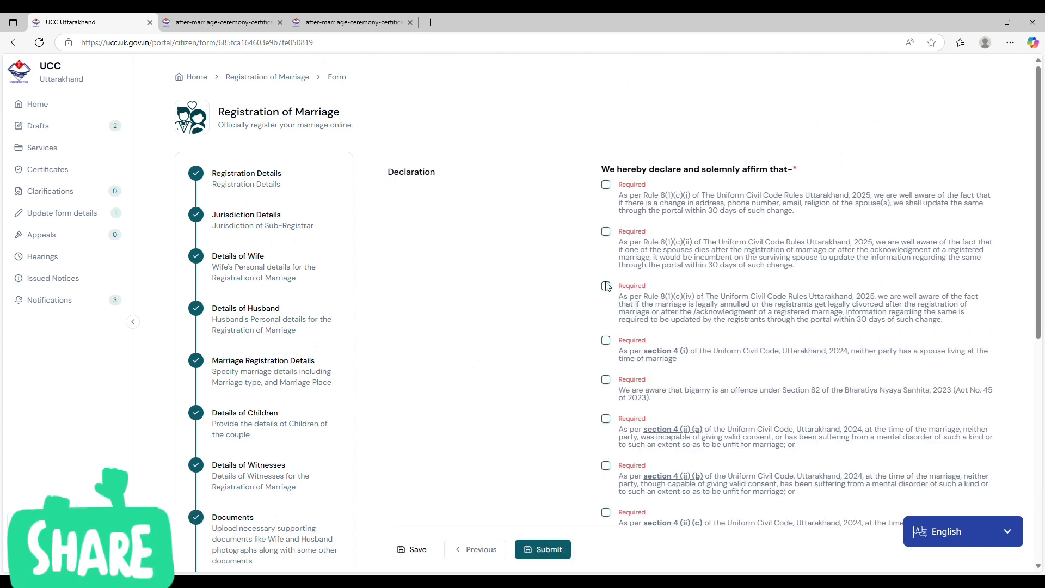